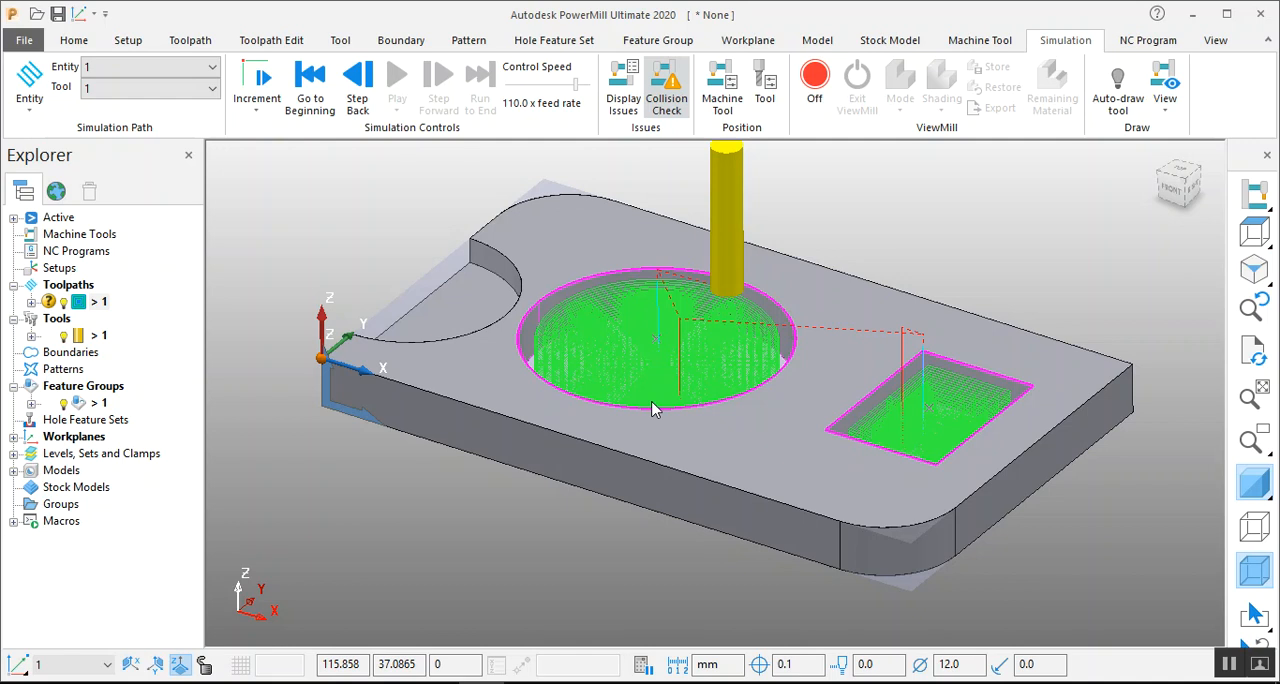
# Open the settings of toolpath 1 to review its feature area clearance parameters, and close them without changes.
pyautogui.moveTo(92, 308)
pyautogui.click(99, 303)
pyautogui.rightClick(99, 305)
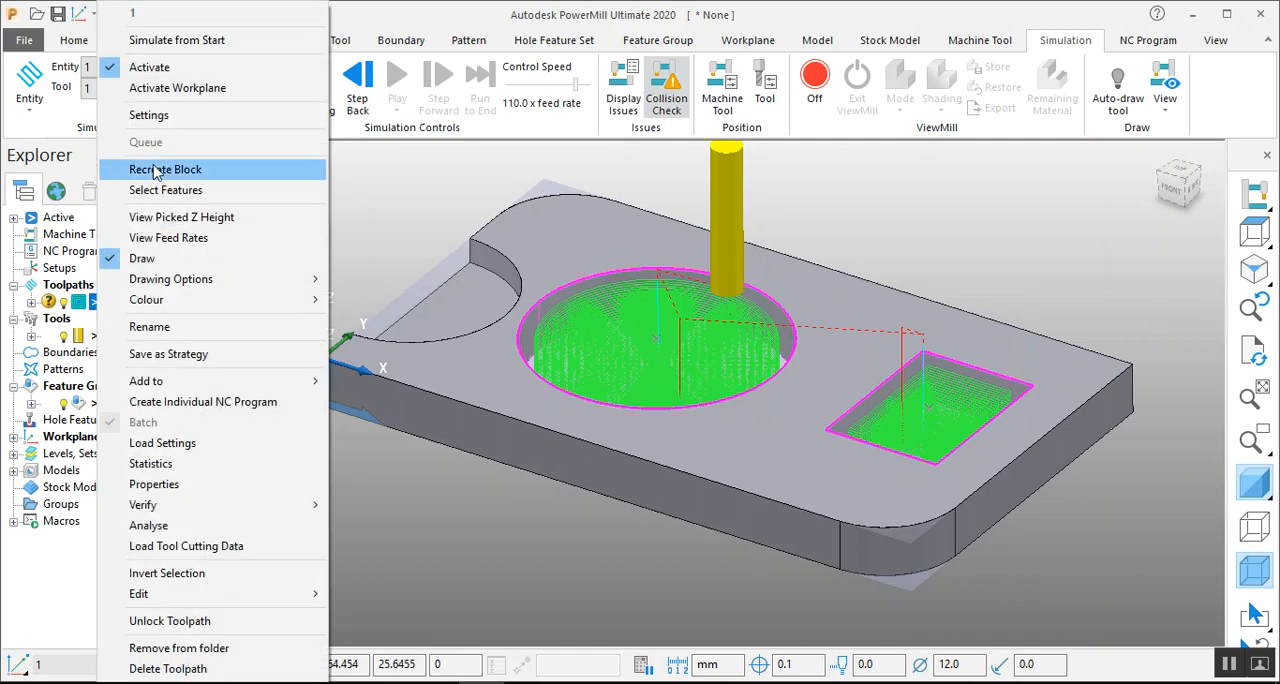
pyautogui.click(176, 118)
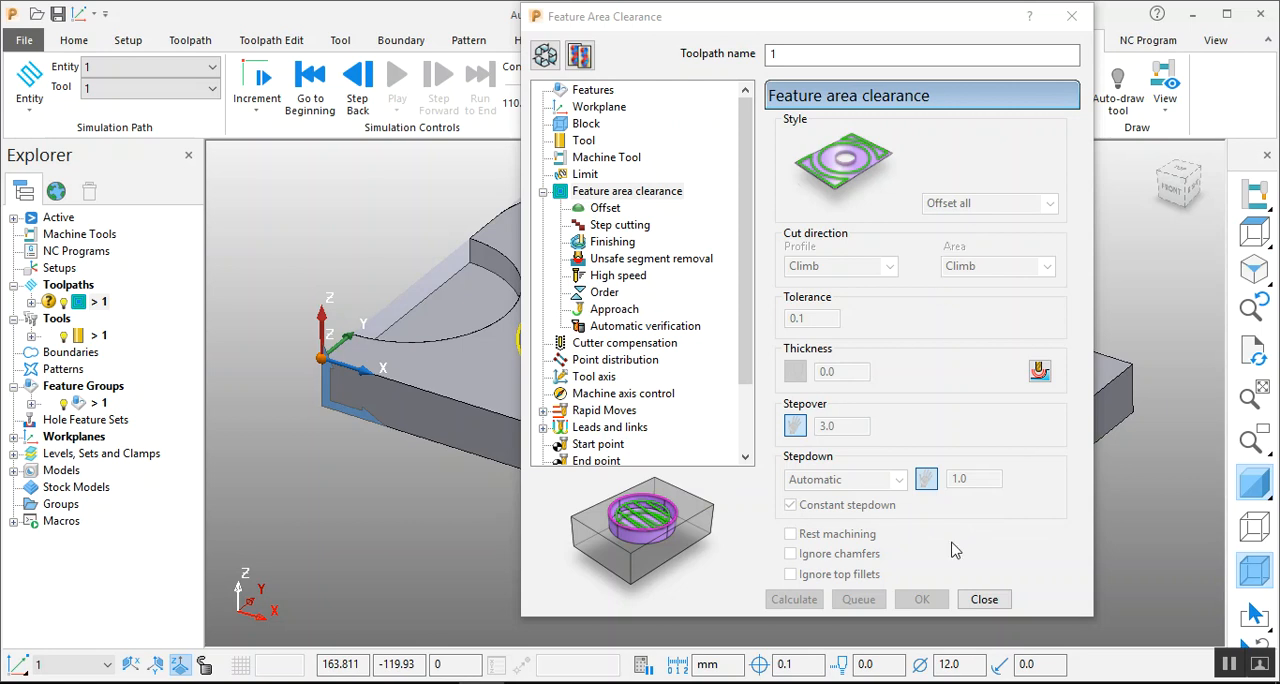
pyautogui.click(975, 600)
# Reopen the settings of toolpath 1, make the toolpath editable and move the dialog clear of the model.
pyautogui.rightClick(80, 302)
pyautogui.click(137, 118)
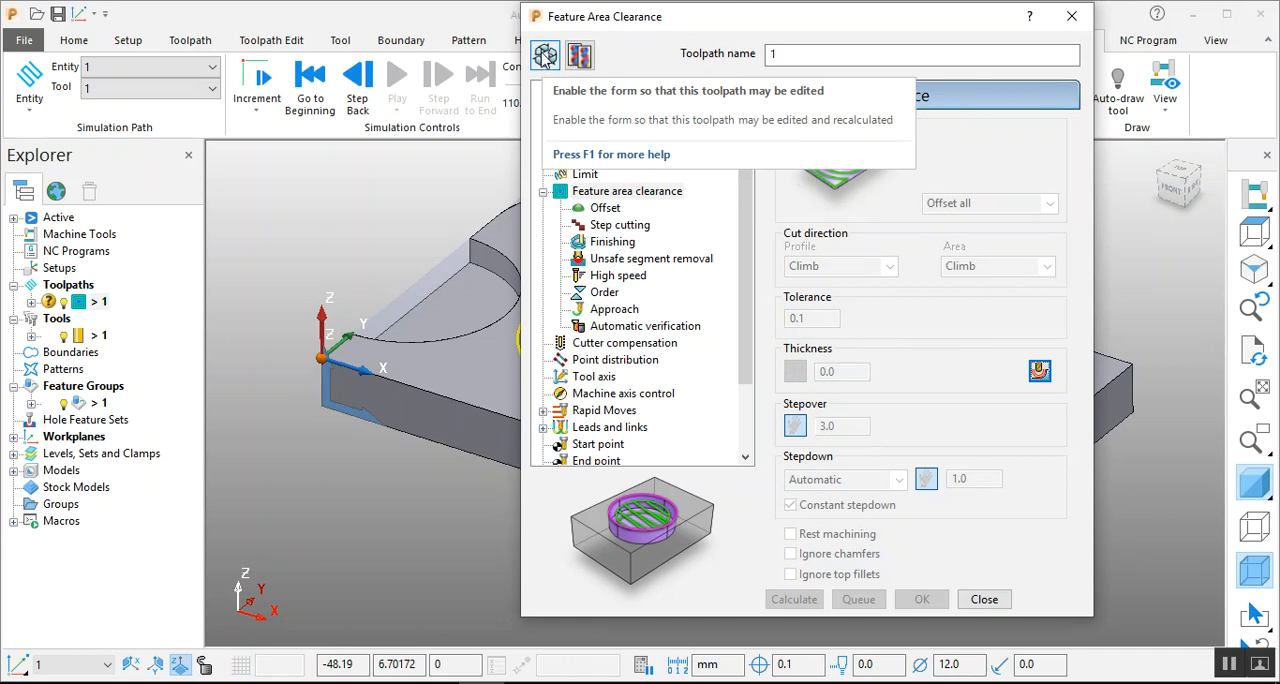
pyautogui.click(544, 57)
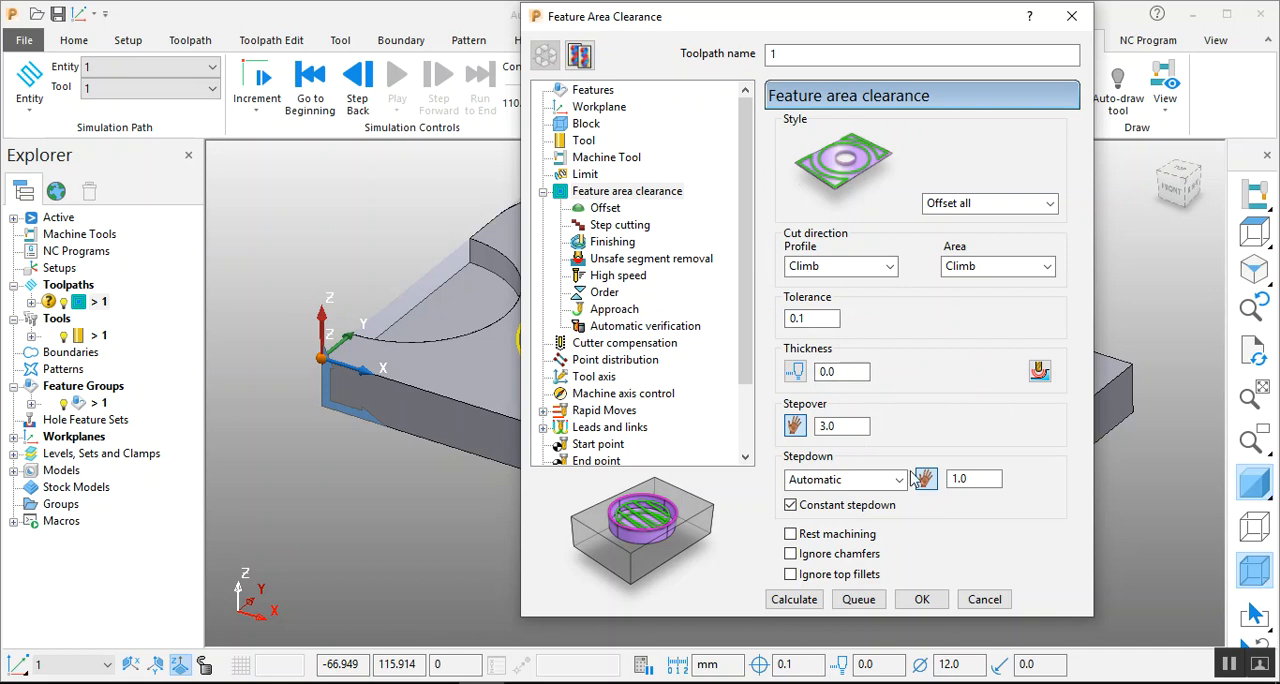
pyautogui.moveTo(886, 20); pyautogui.dragTo(1076, 29)
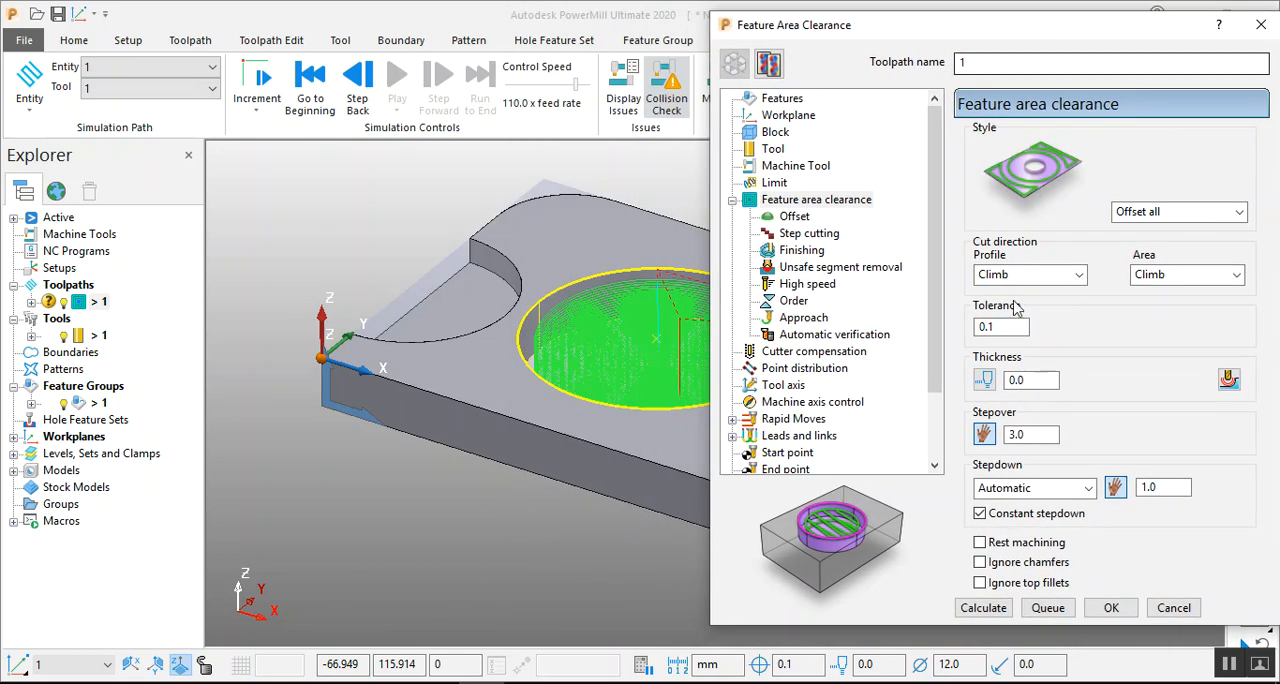
# Set the stepover to 5 mm, recalculate toolpath 1 and dismiss the plunge warning.
pyautogui.doubleClick(1049, 434)
pyautogui.write('5')
pyautogui.click(983, 607)
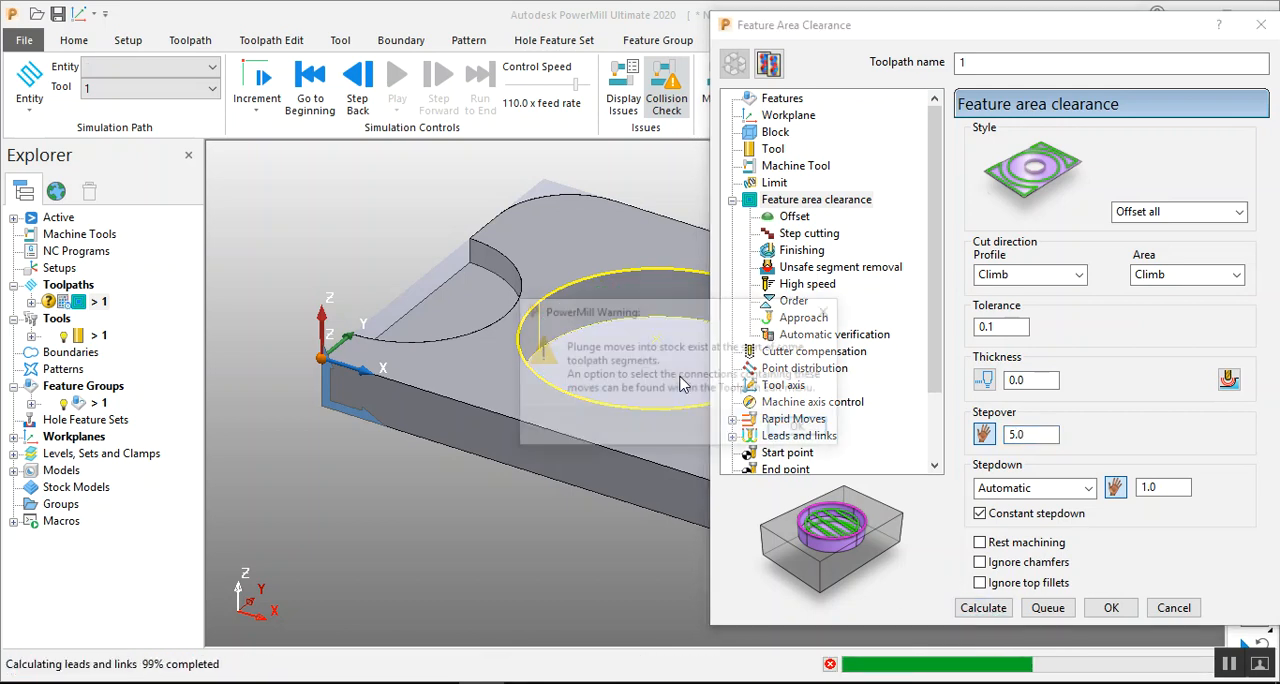
pyautogui.click(803, 429)
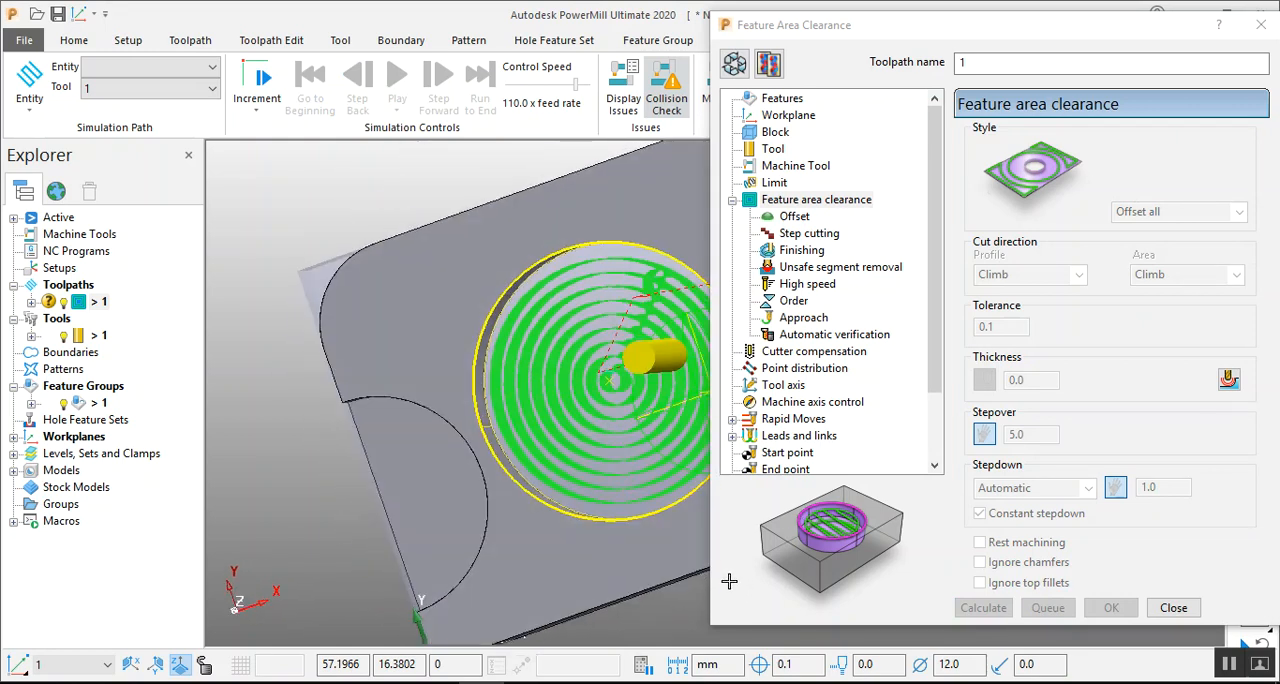
# Make toolpath 1 editable again, set the stepover to 2 mm and recalculate it.
pyautogui.click(734, 65)
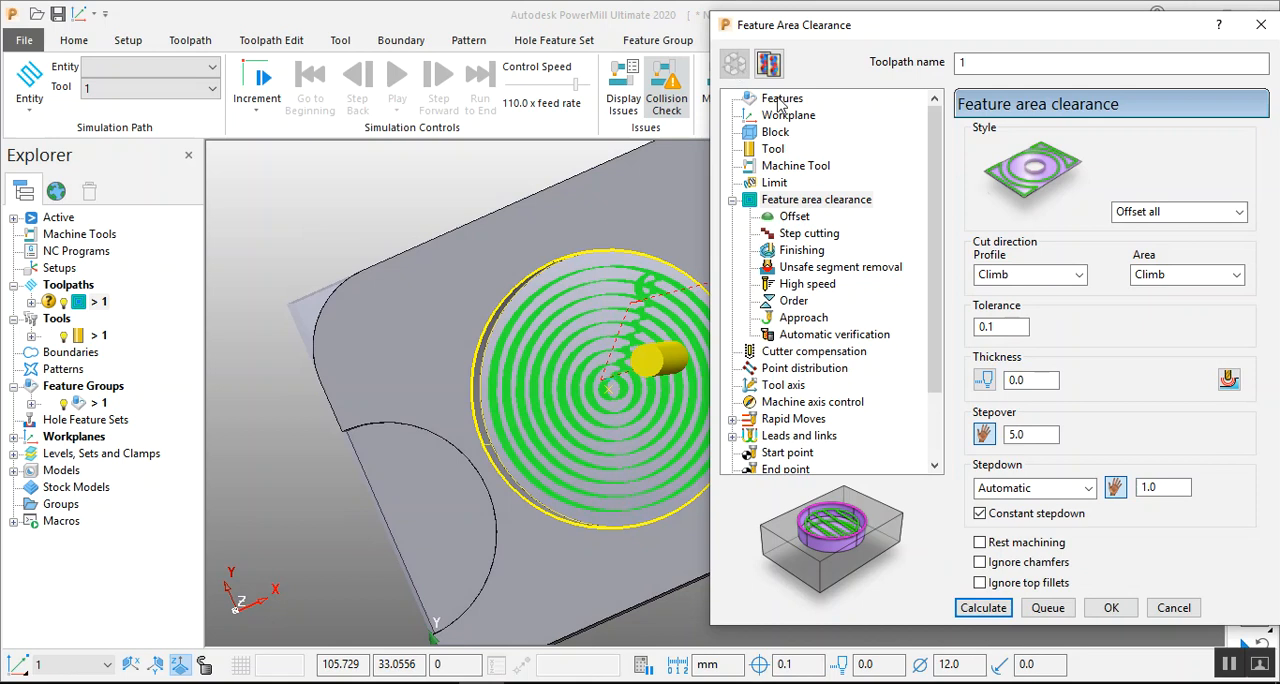
pyautogui.doubleClick(1044, 432)
pyautogui.write('2')
pyautogui.click(985, 608)
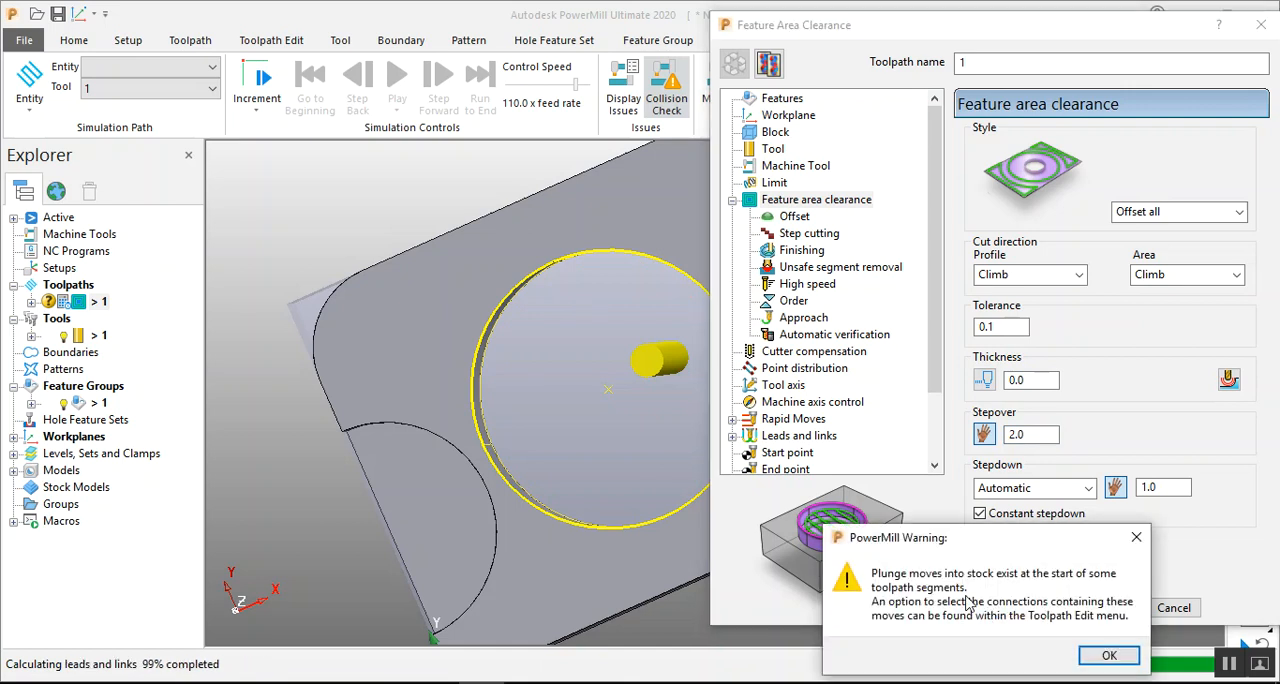
pyautogui.click(1103, 657)
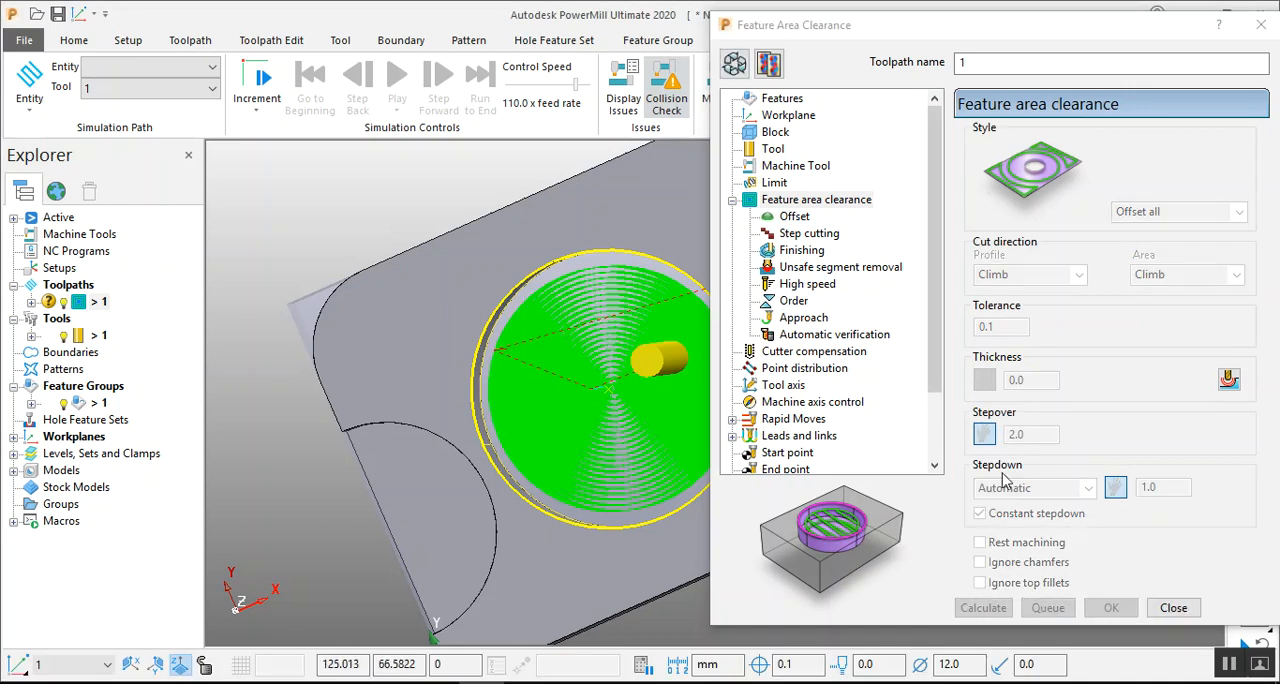
# Make the recalculated toolpath editable, inspect its passes in both pockets and show its feeds and speeds settings.
pyautogui.click(734, 63)
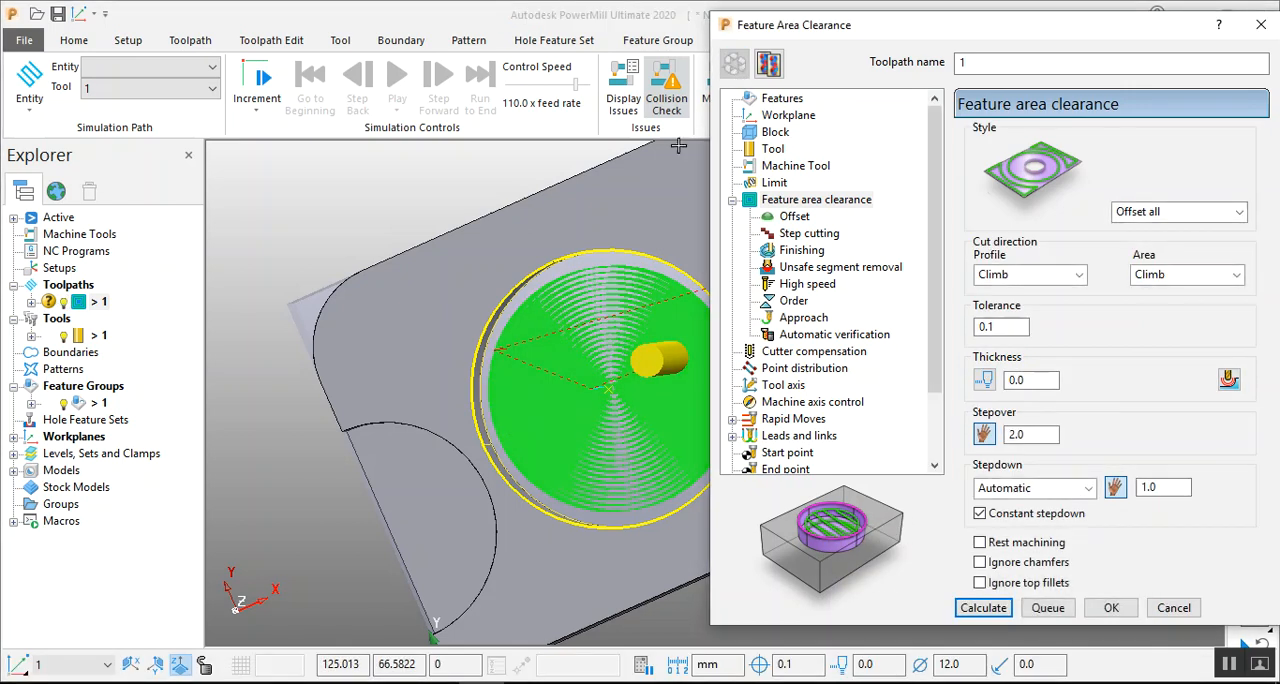
pyautogui.moveTo(504, 282); pyautogui.dragTo(573, 236, button='middle')
pyautogui.scroll(-5, 546, 272)
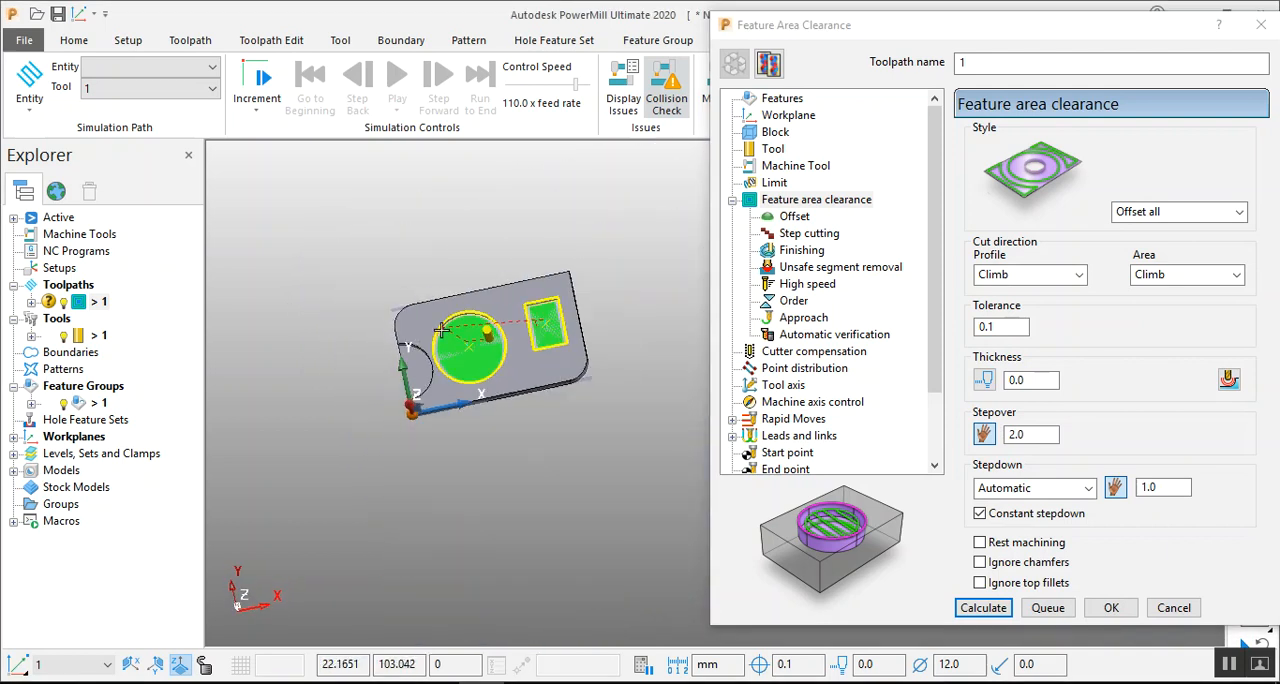
pyautogui.scroll(4, 515, 340)
pyautogui.moveTo(460, 391); pyautogui.dragTo(466, 256, button='middle')
pyautogui.scroll(3, 416, 282)
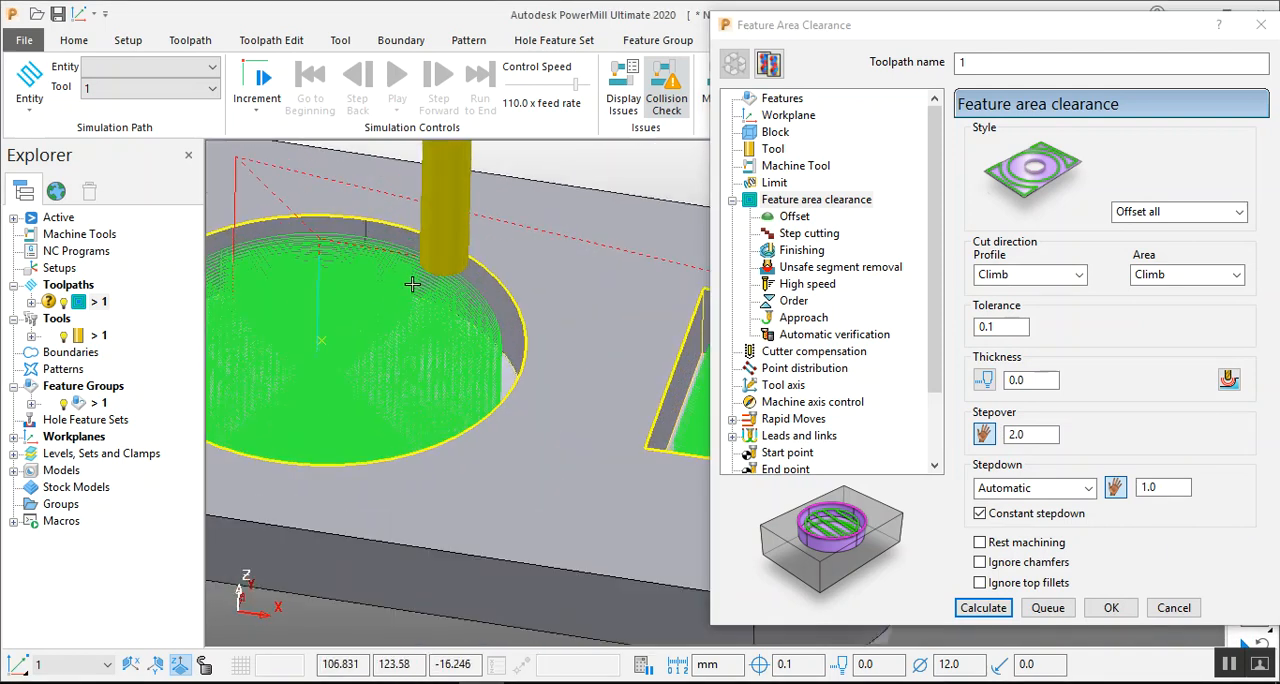
pyautogui.scroll(-2, 411, 299)
pyautogui.scroll(-2, 408, 302)
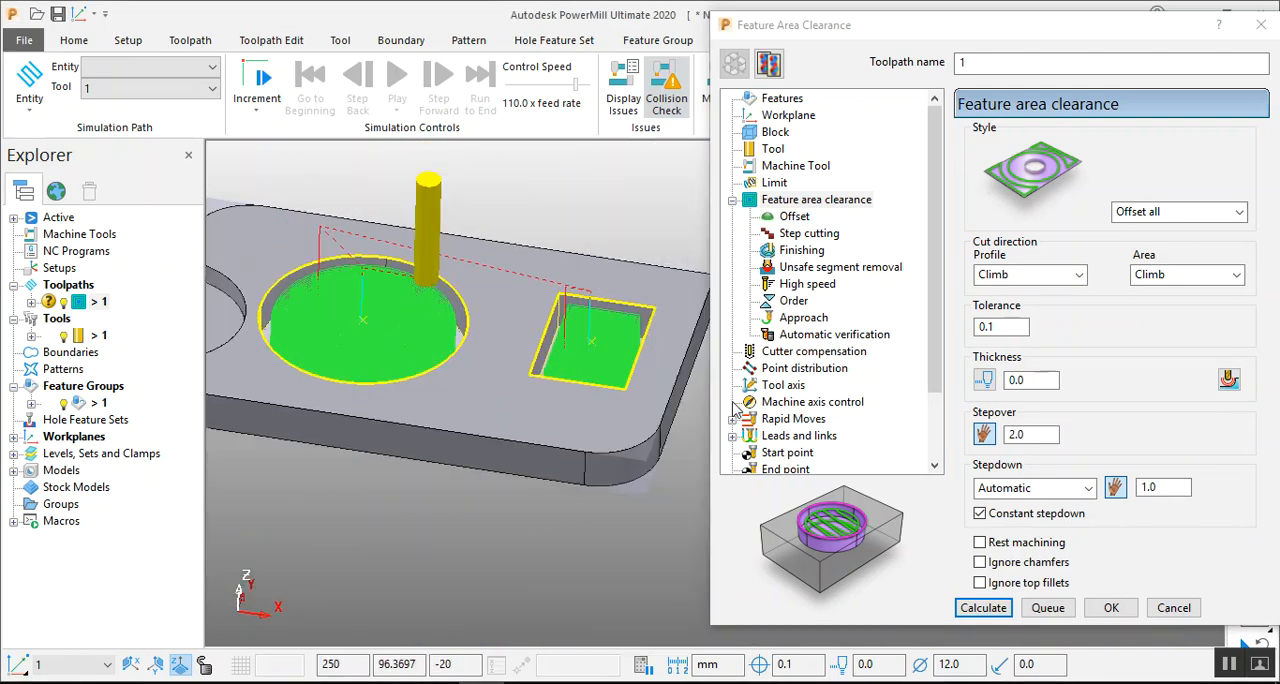
pyautogui.moveTo(941, 303); pyautogui.dragTo(940, 391)
pyautogui.click(796, 403)
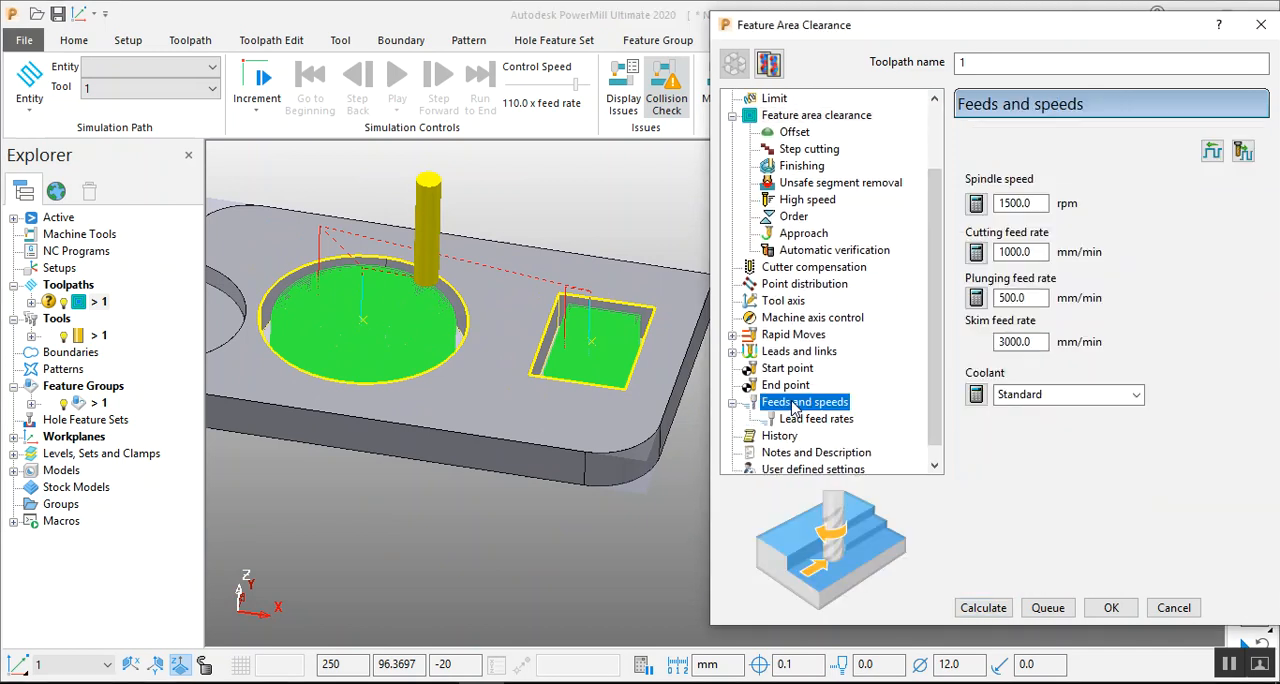
# Set the spindle speed to 3000 rpm and recalculate toolpath 1, dismissing the plunge warning.
pyautogui.doubleClick(1035, 205)
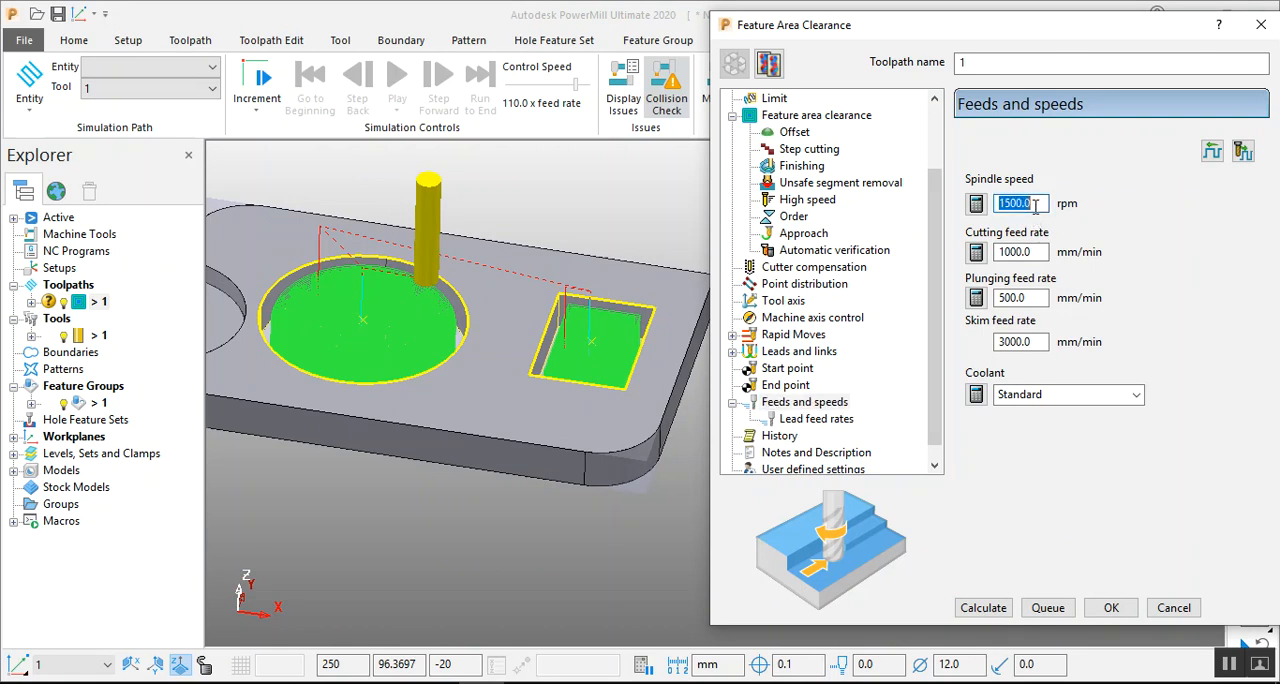
pyautogui.doubleClick(1027, 297)
pyautogui.doubleClick(1030, 341)
pyautogui.doubleClick(1028, 252)
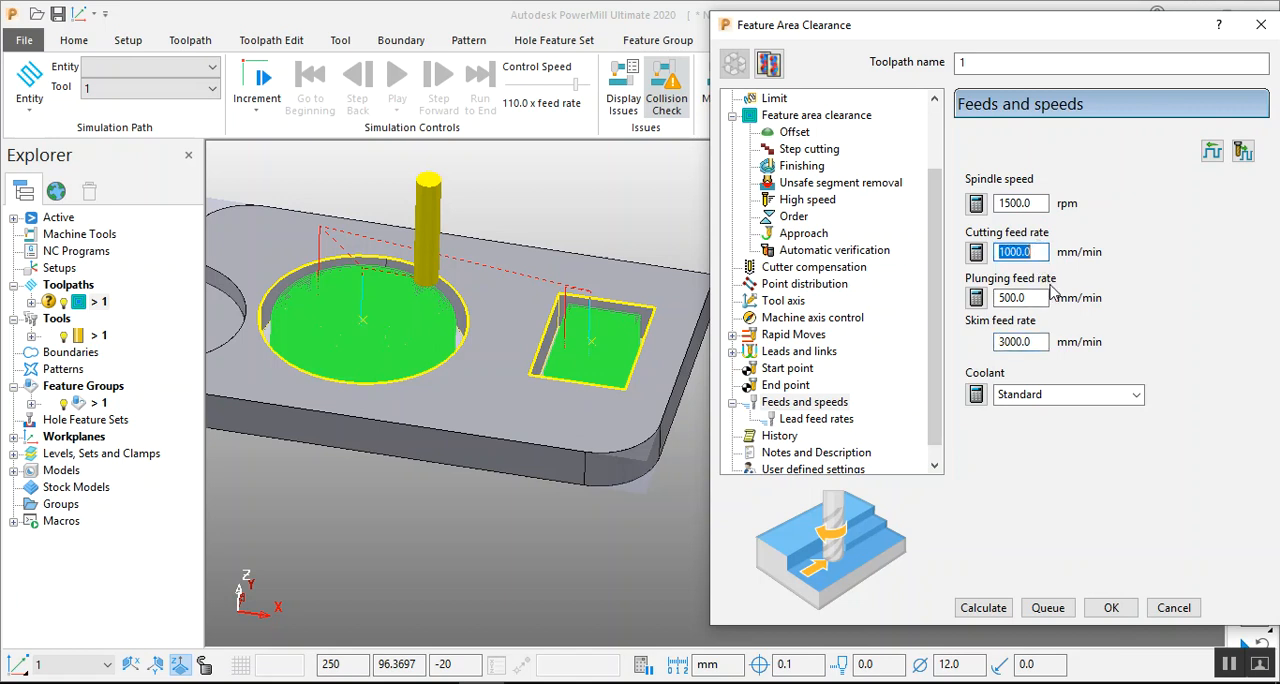
pyautogui.doubleClick(1036, 203)
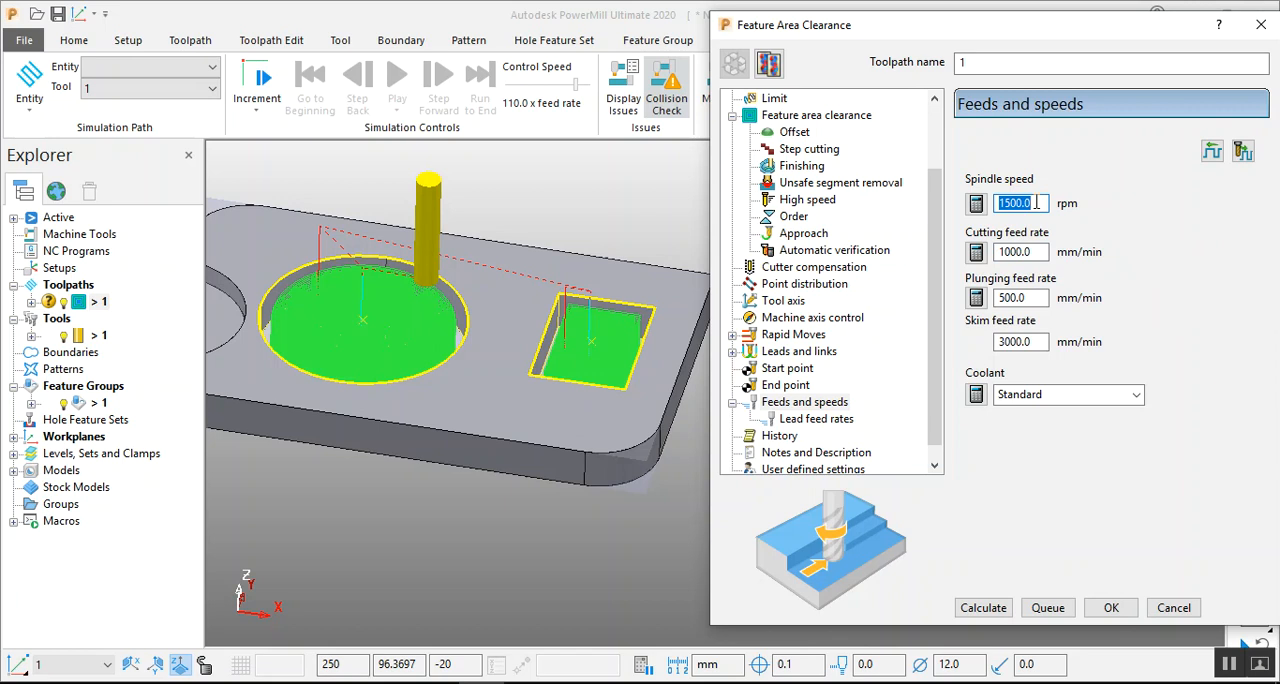
pyautogui.write('3')
pyautogui.click(977, 205)
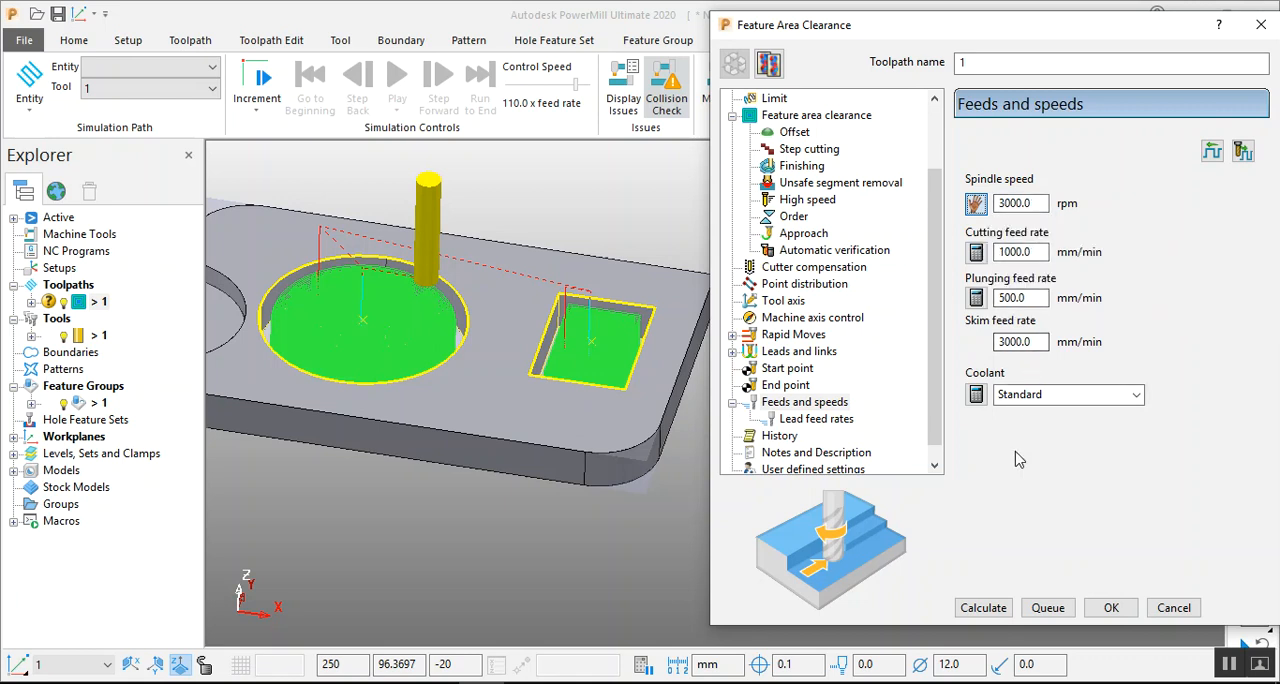
pyautogui.click(984, 608)
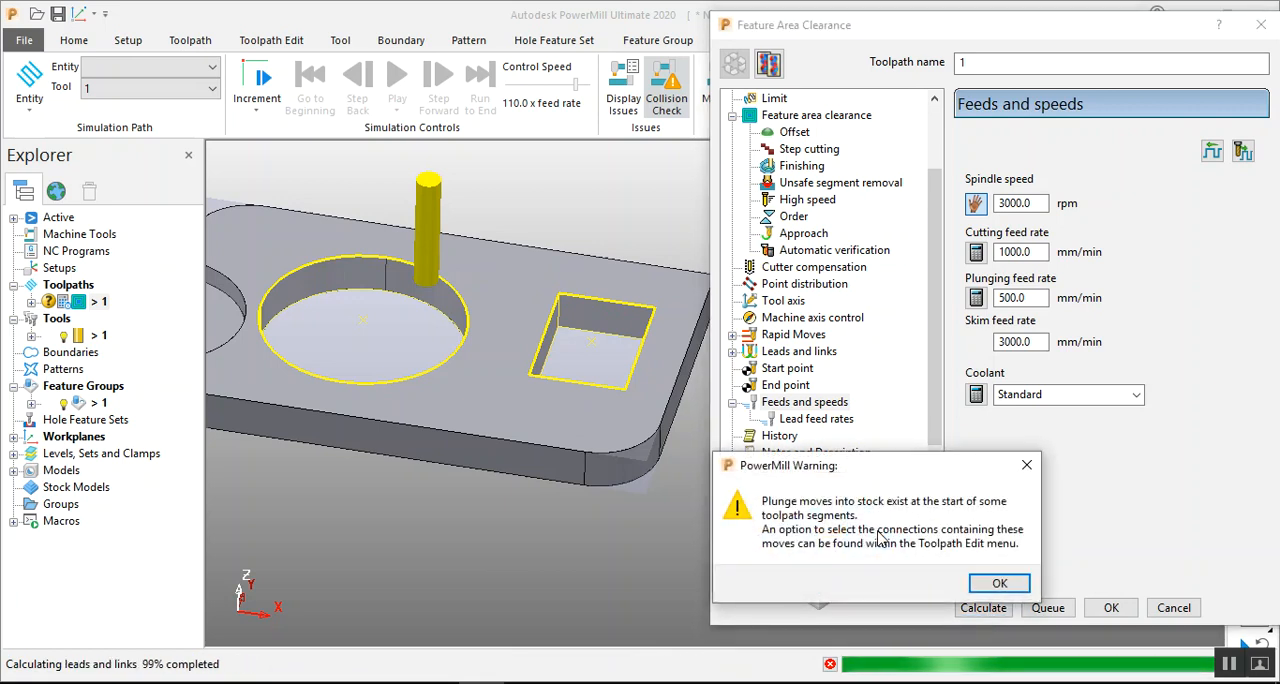
pyautogui.click(998, 582)
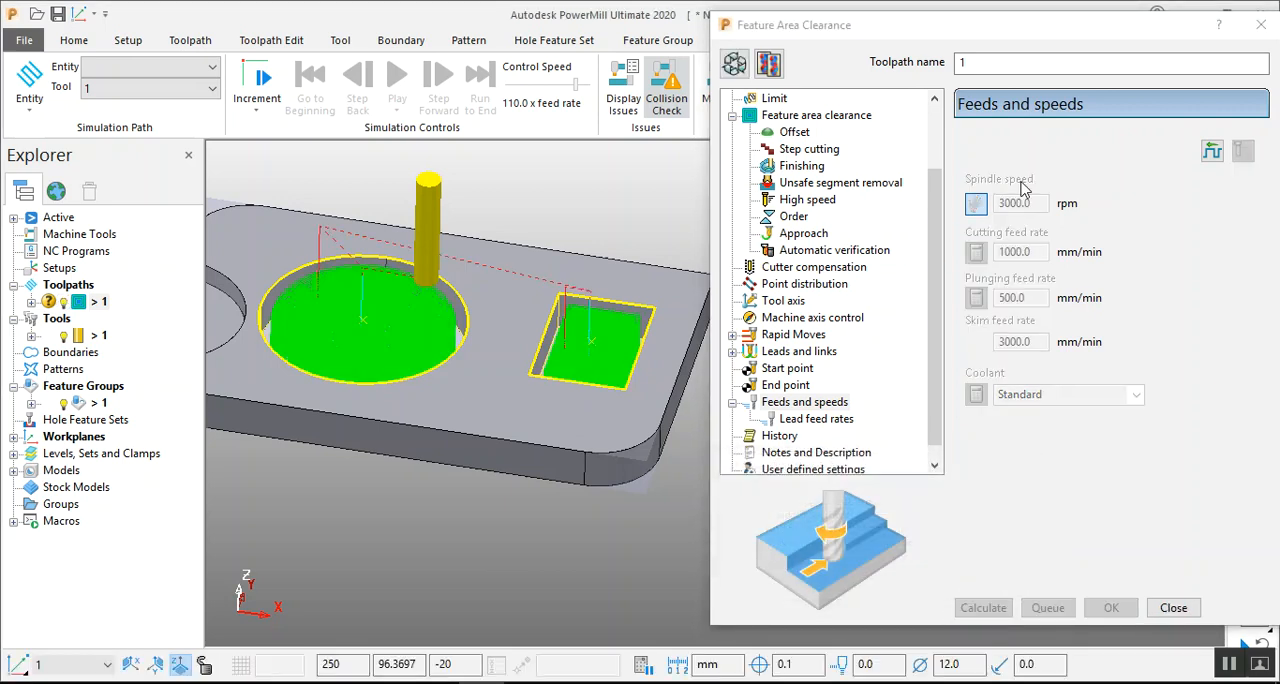
# Return to the feature area clearance settings in editable mode and examine the toolpath in both pockets from several angles.
pyautogui.moveTo(590, 286); pyautogui.dragTo(616, 316, button='middle')
pyautogui.click(803, 116)
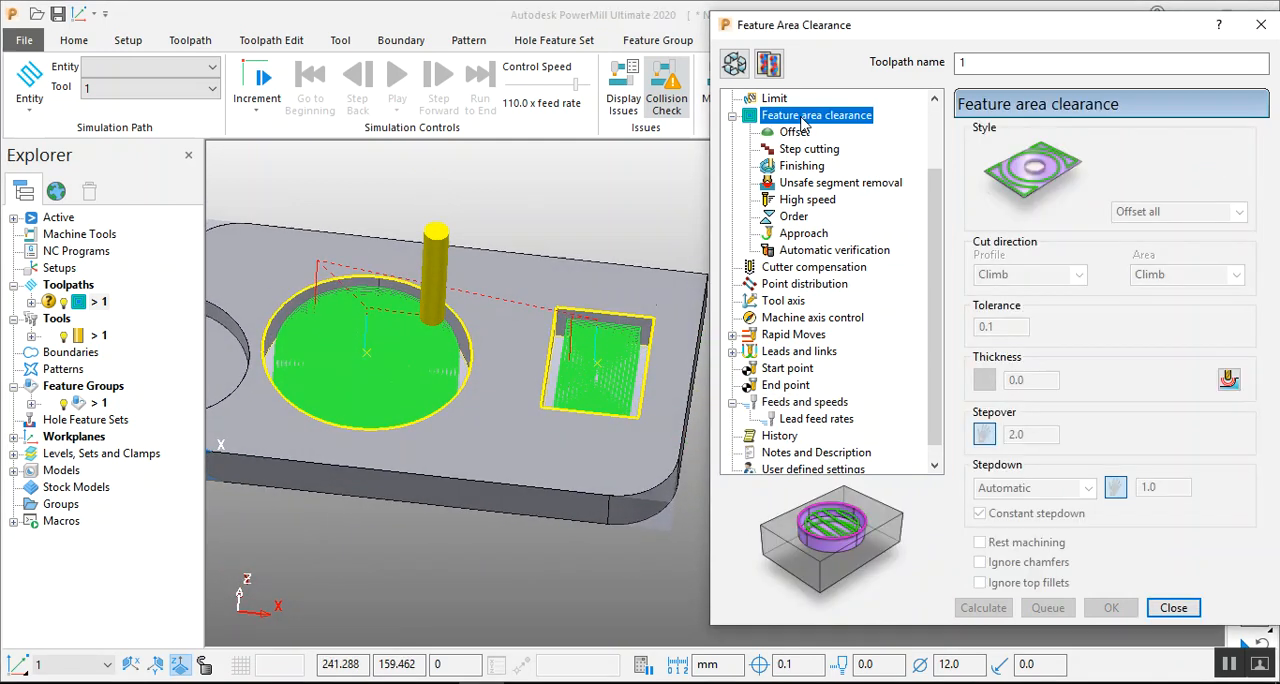
pyautogui.click(736, 64)
pyautogui.scroll(-3, 528, 331)
pyautogui.scroll(1, 528, 331)
pyautogui.moveTo(447, 314); pyautogui.dragTo(509, 234, button='middle')
pyautogui.scroll(3, 514, 229)
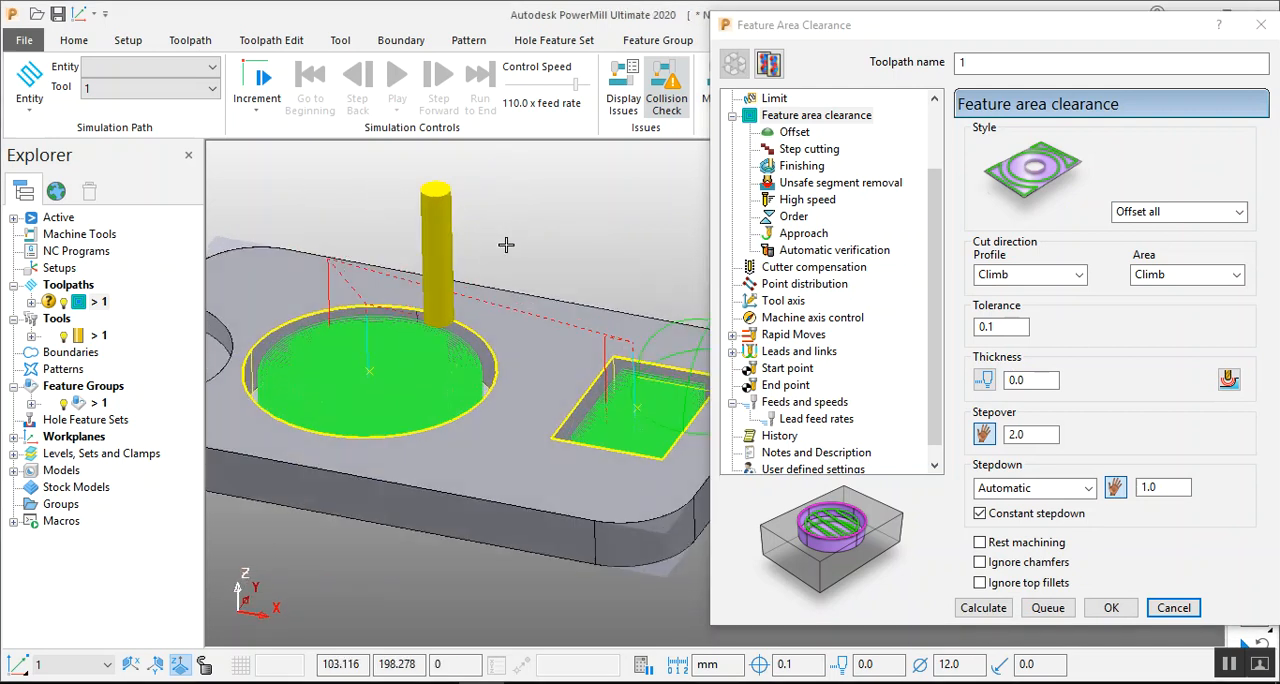
pyautogui.moveTo(600, 339); pyautogui.dragTo(654, 341, button='middle')
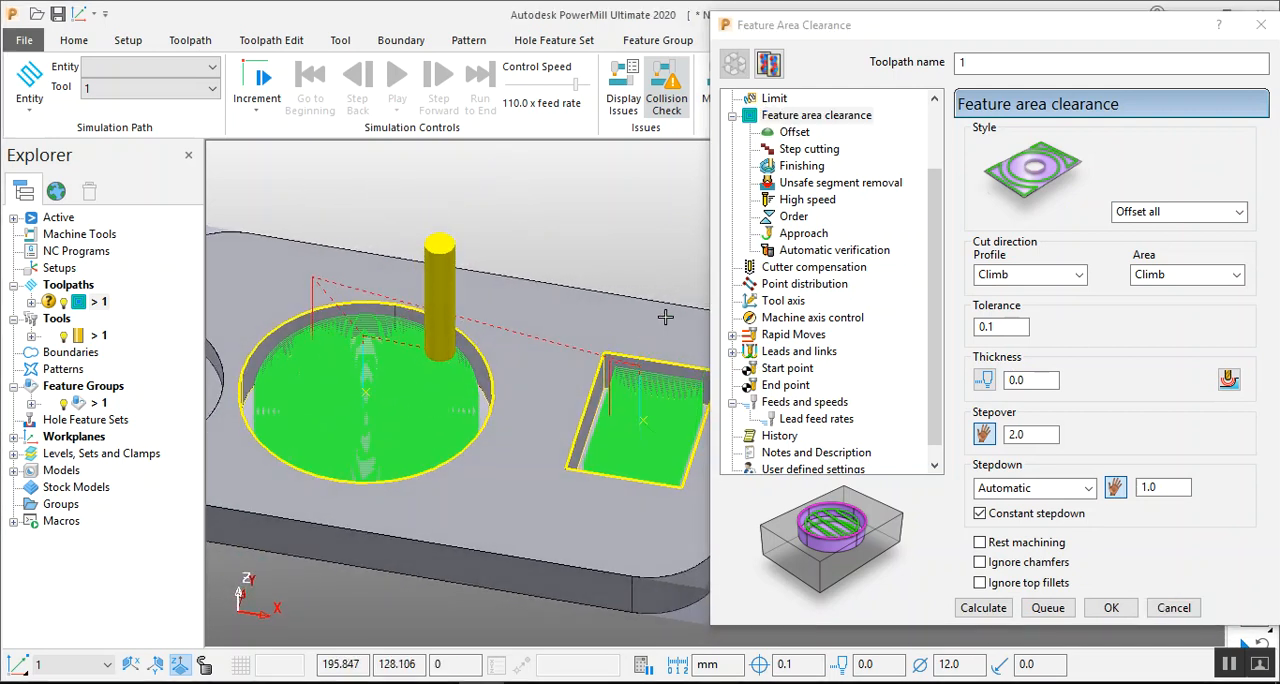
# Review the offset settings' area cut direction and direction choices, and cancel the dialog without changes.
pyautogui.click(796, 132)
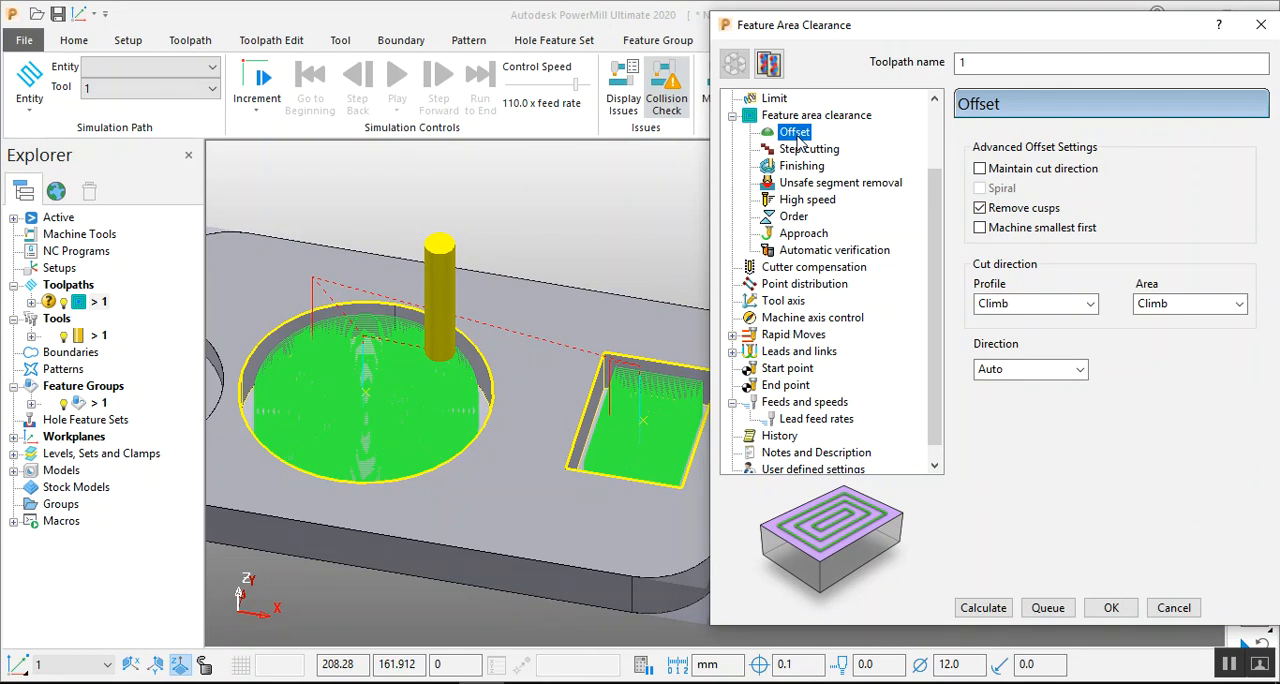
pyautogui.click(1176, 306)
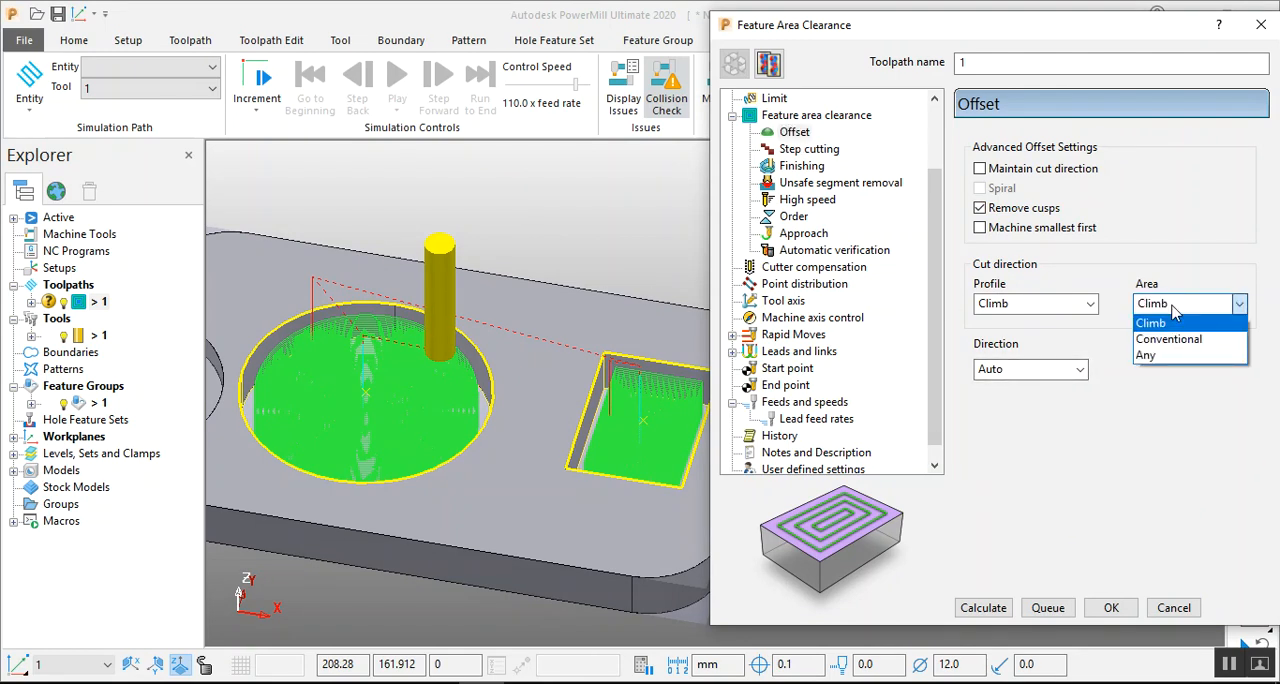
pyautogui.click(1176, 320)
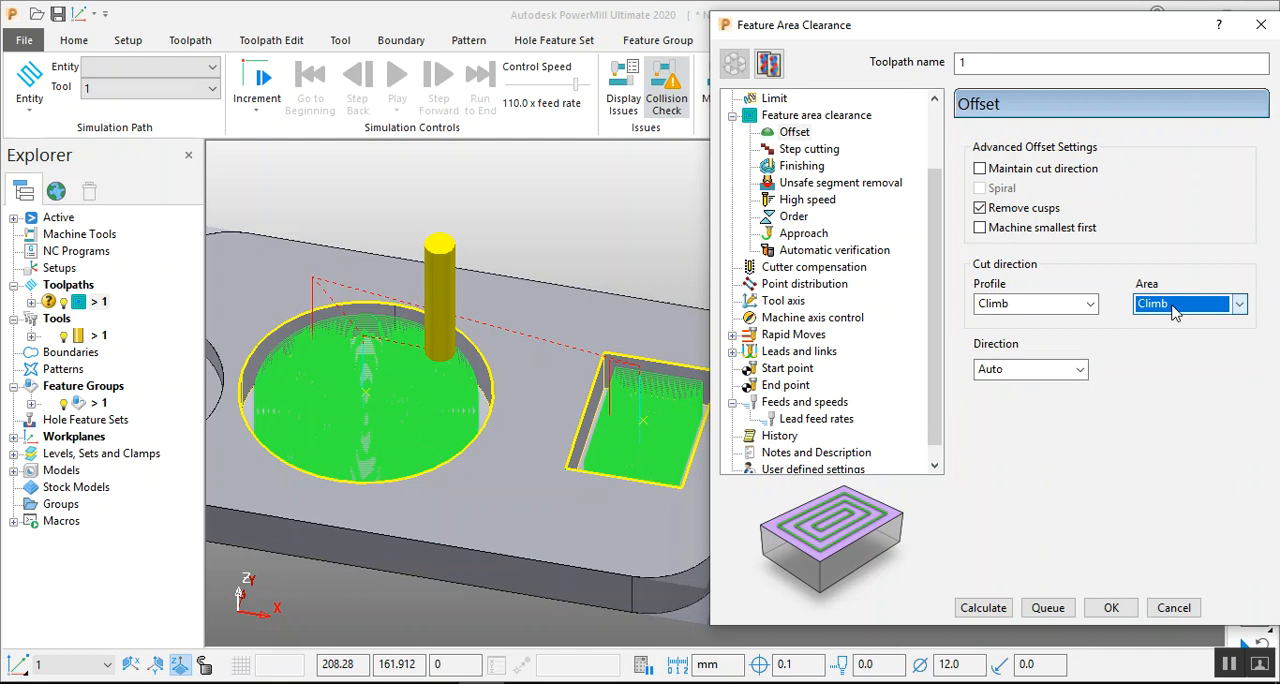
pyautogui.click(1026, 372)
pyautogui.click(543, 357)
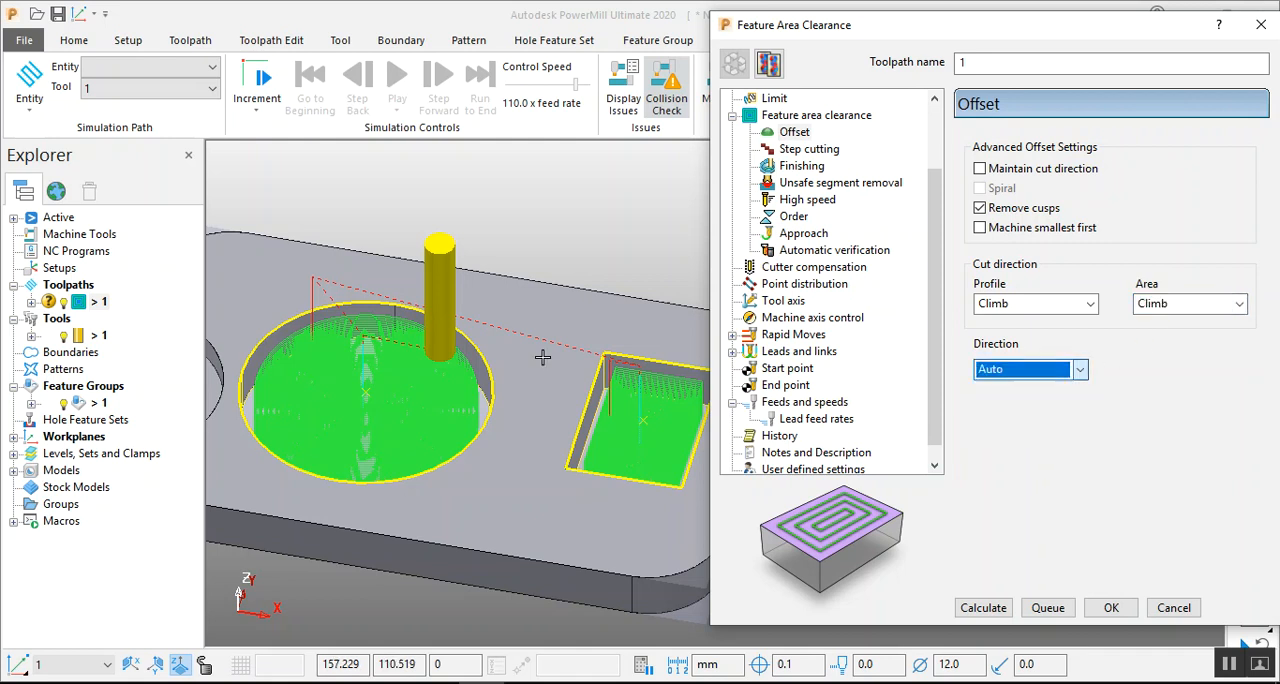
pyautogui.click(1163, 612)
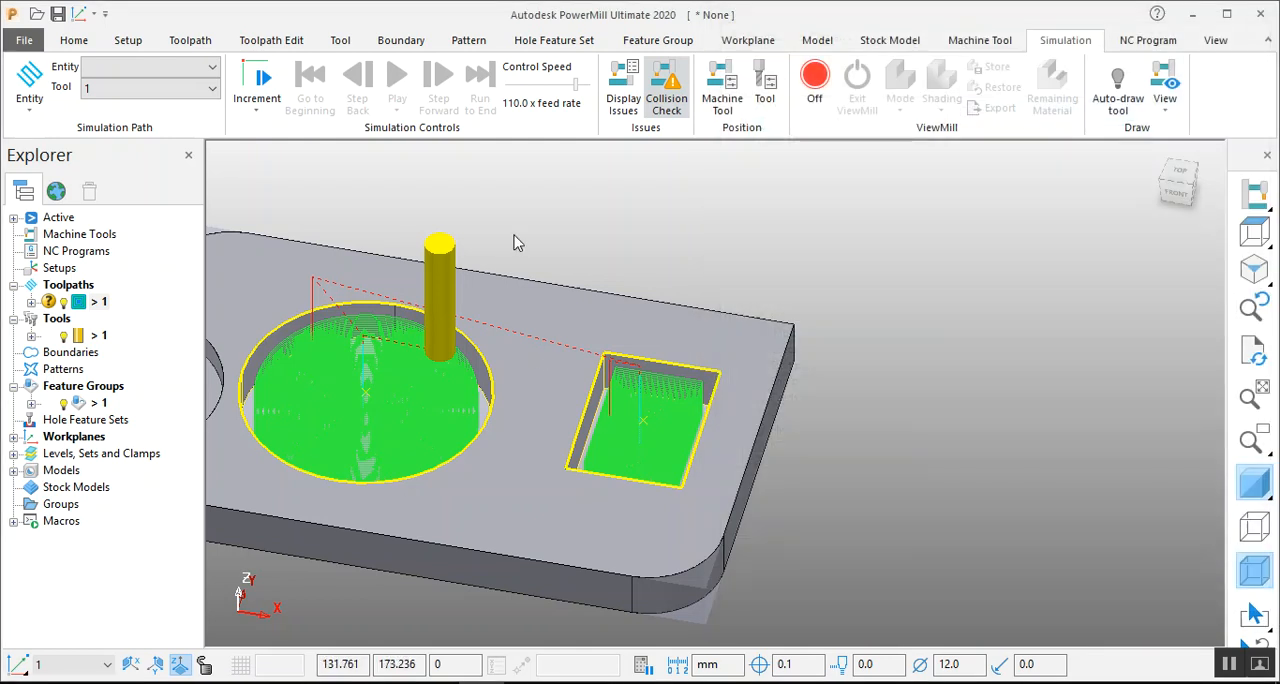
# Choose toolpath 1 as the simulation entity, play its simulation and pause it partway through.
pyautogui.click(153, 83)
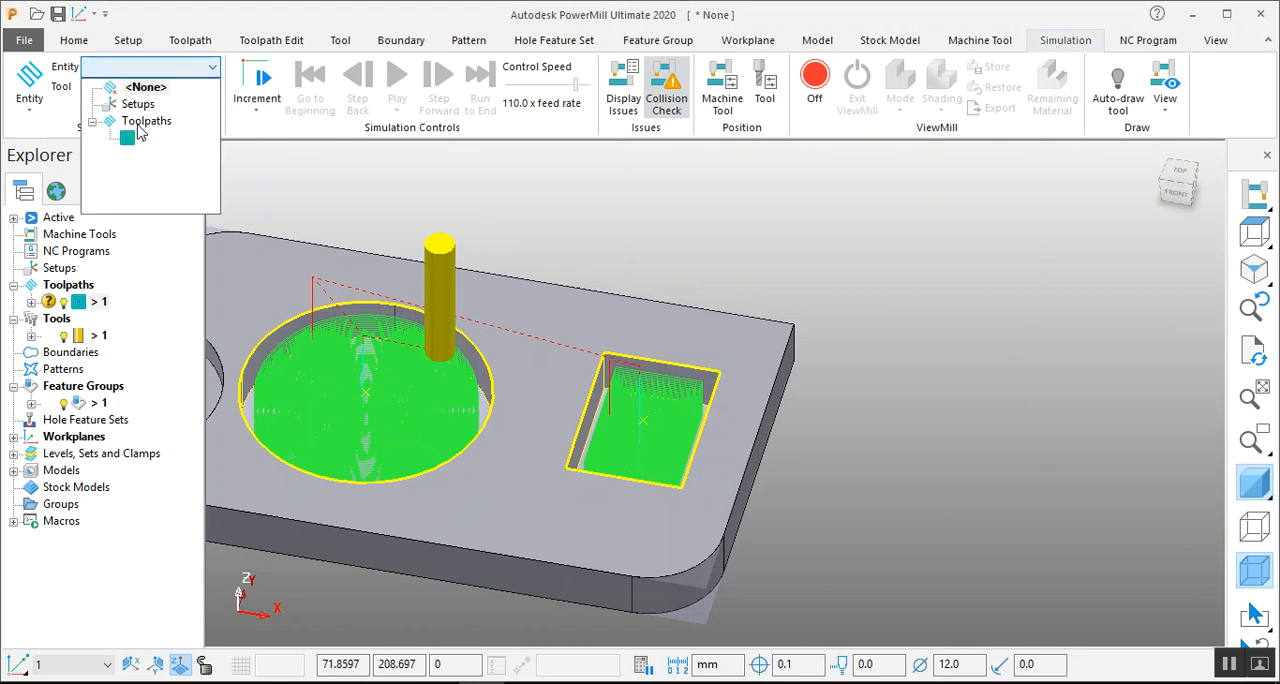
pyautogui.click(133, 143)
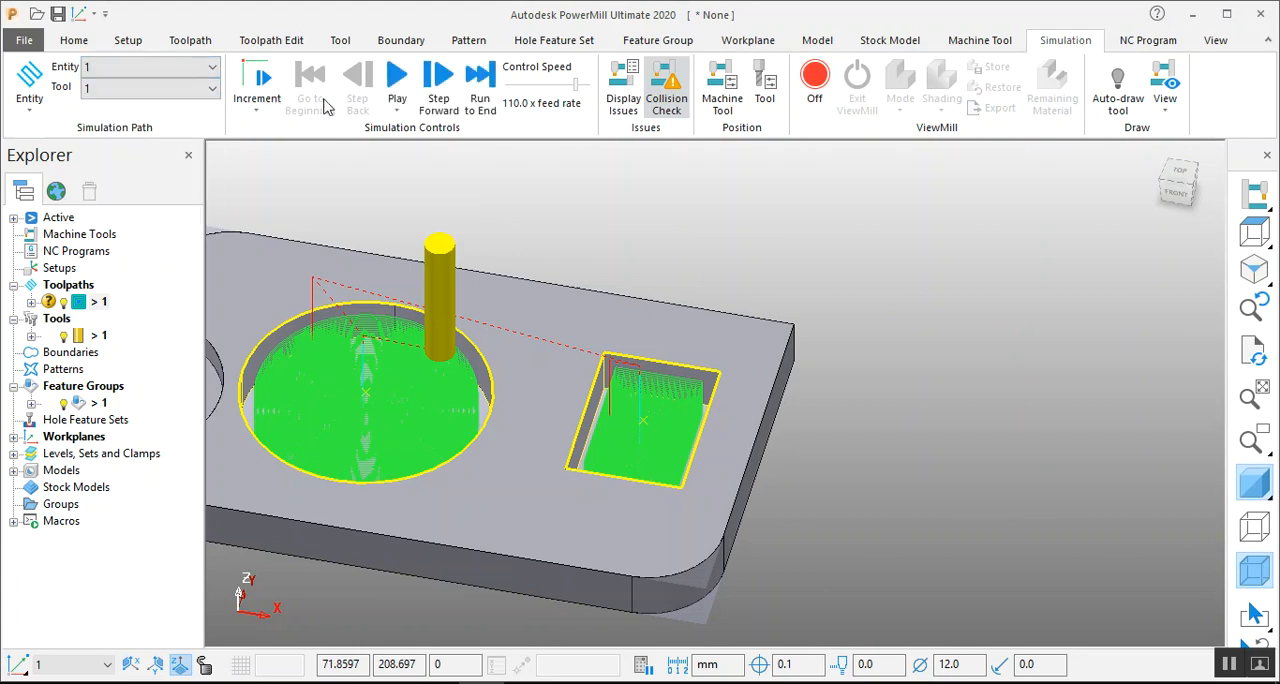
pyautogui.click(397, 80)
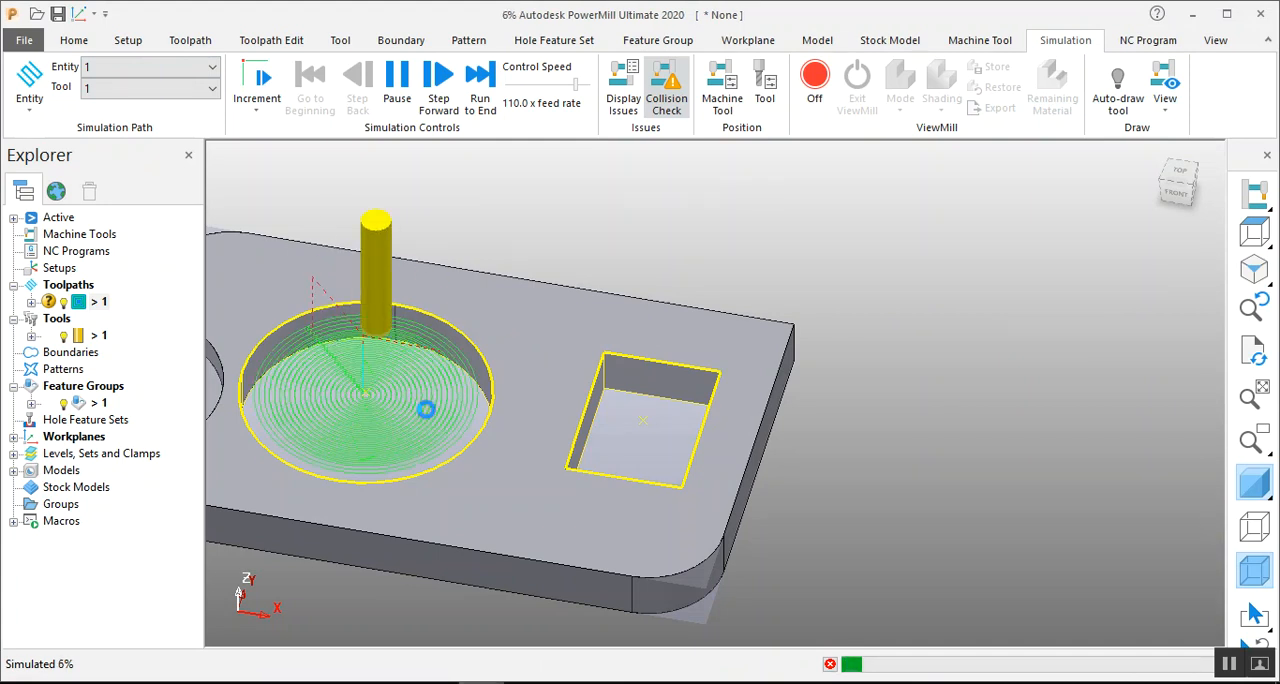
pyautogui.click(397, 80)
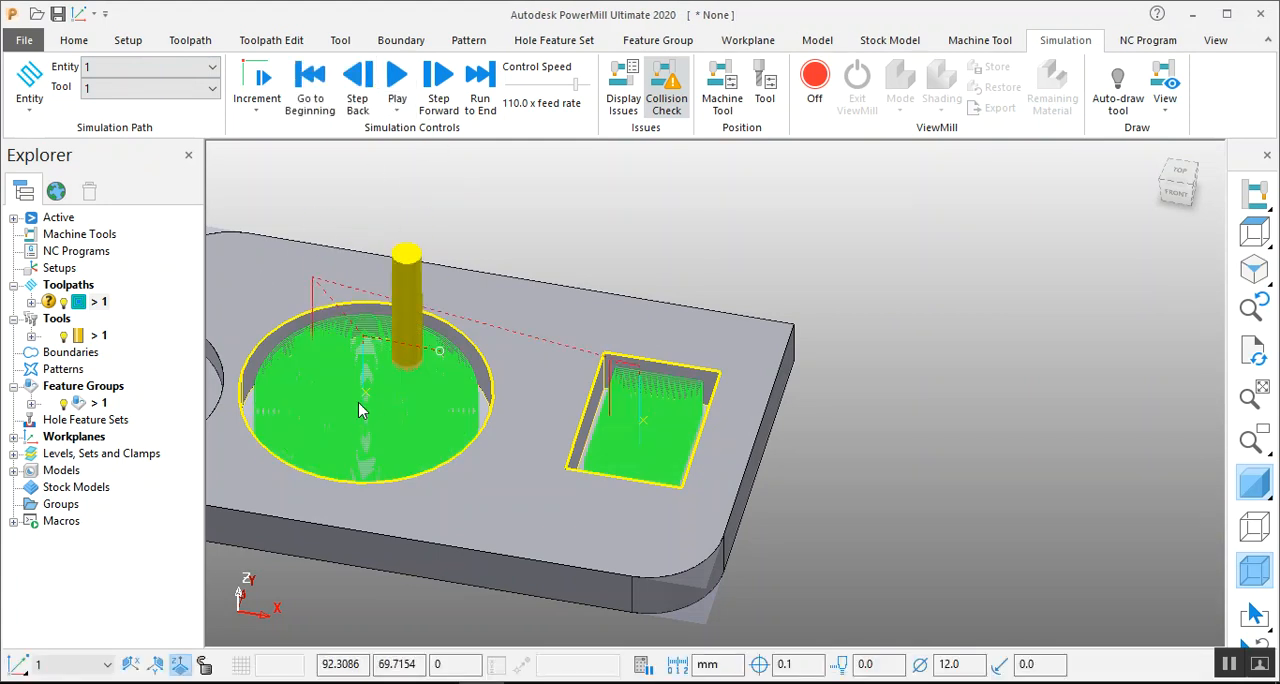
# Reopen toolpath 1's settings, set the offset direction to Outside in, recalculate the toolpath and close the dialog.
pyautogui.rightClick(90, 302)
pyautogui.click(148, 117)
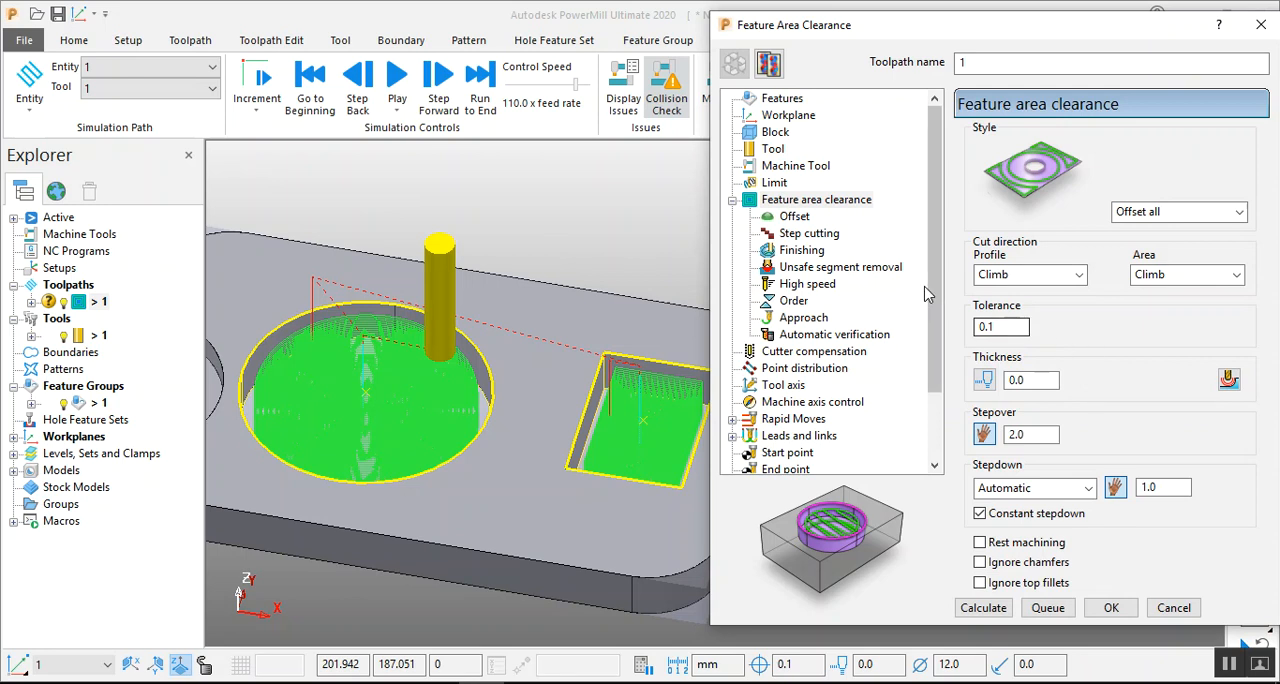
pyautogui.click(797, 218)
pyautogui.click(1079, 369)
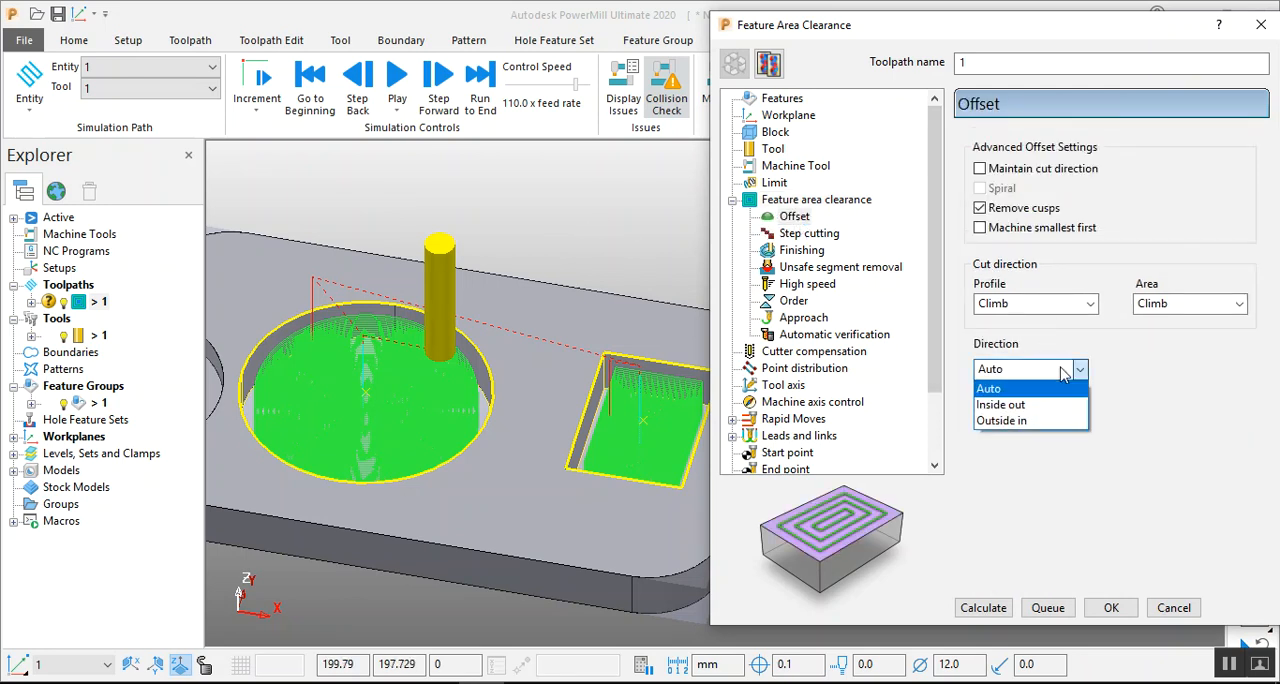
pyautogui.click(1018, 421)
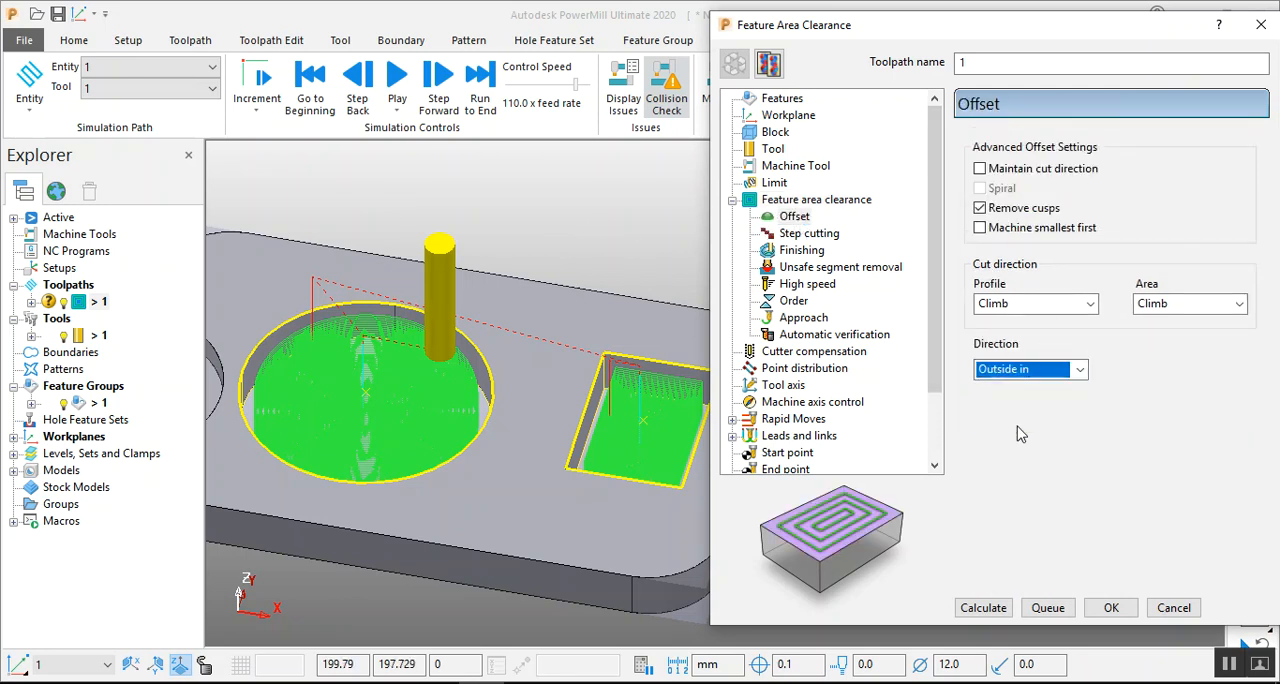
pyautogui.click(984, 608)
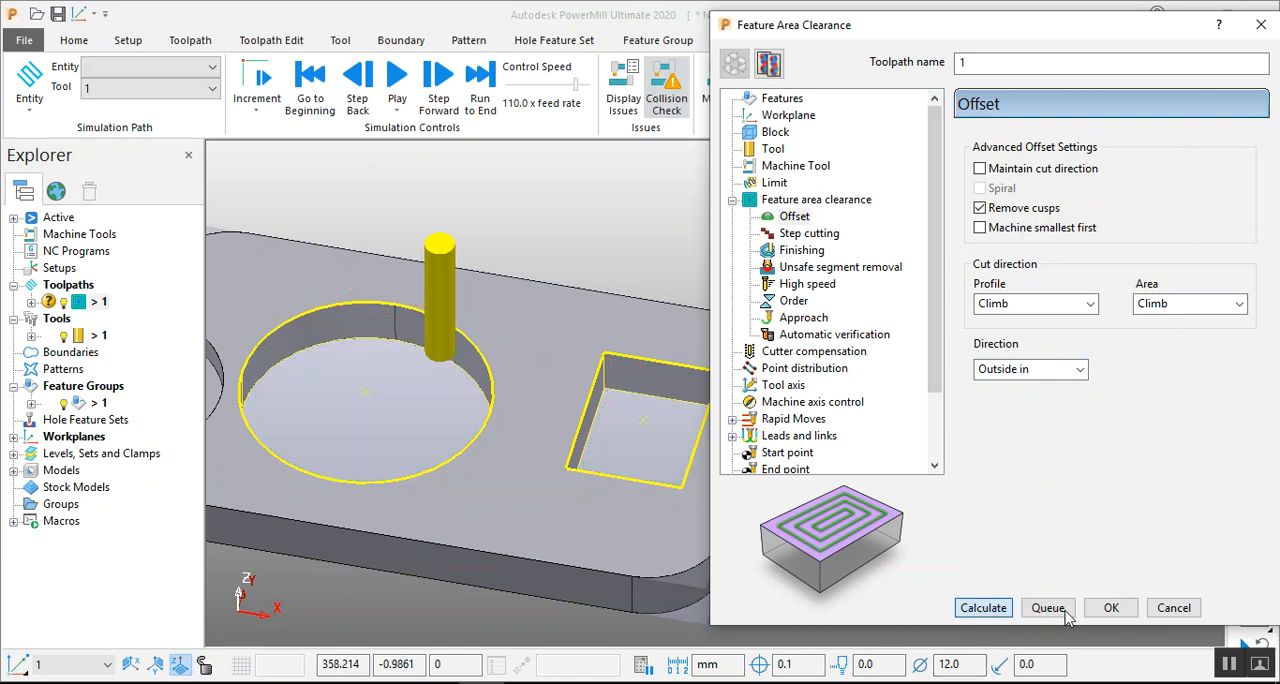
pyautogui.click(1110, 612)
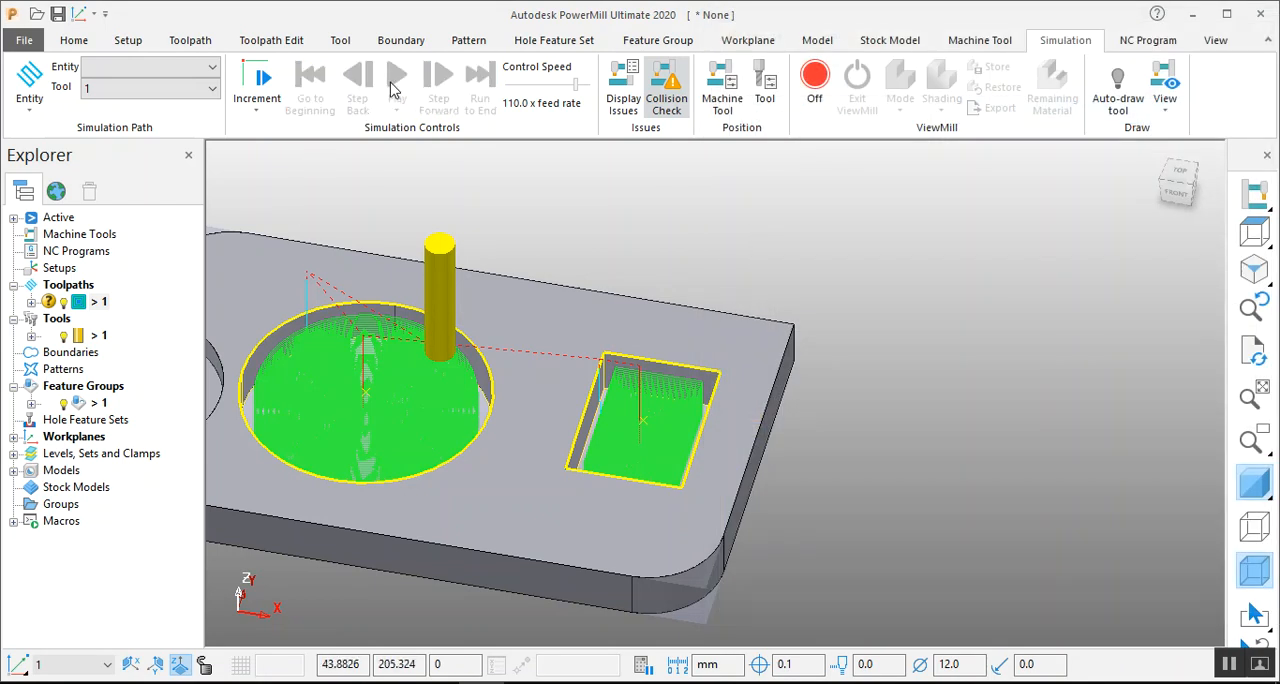
# Choose toolpath 1 as the simulation entity and play its simulation, examining the tool motion in both pockets from several angles.
pyautogui.click(190, 66)
pyautogui.click(133, 142)
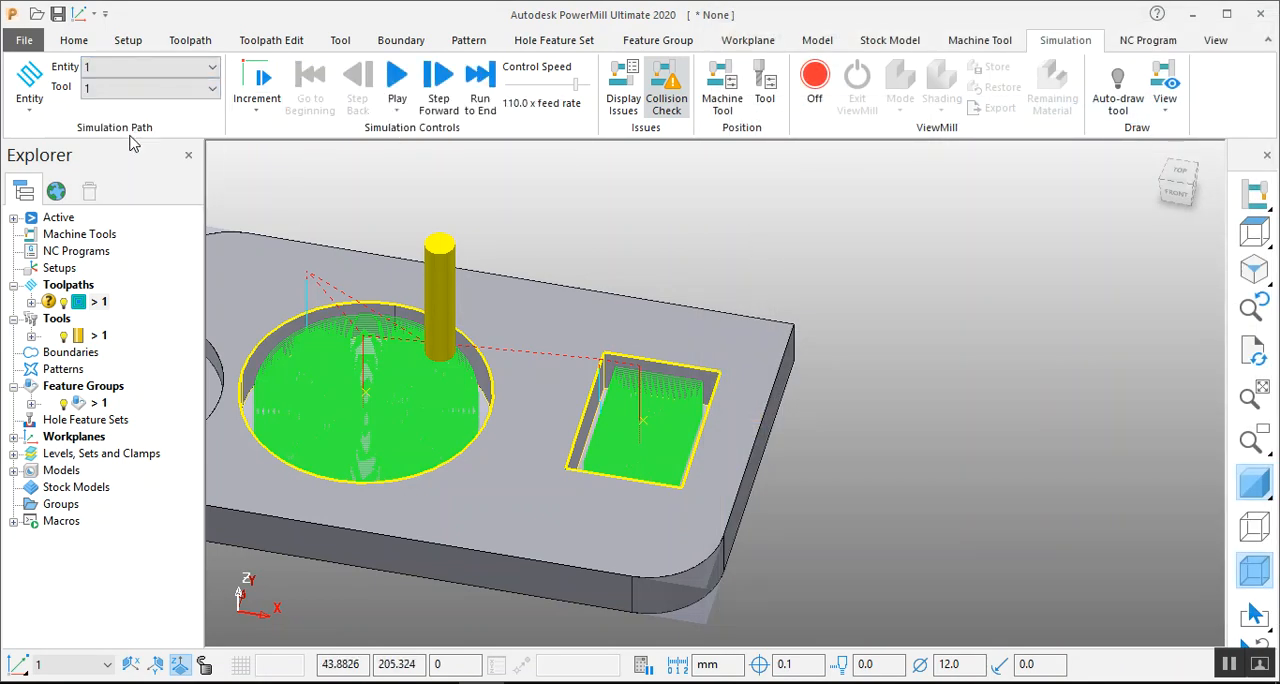
pyautogui.click(396, 80)
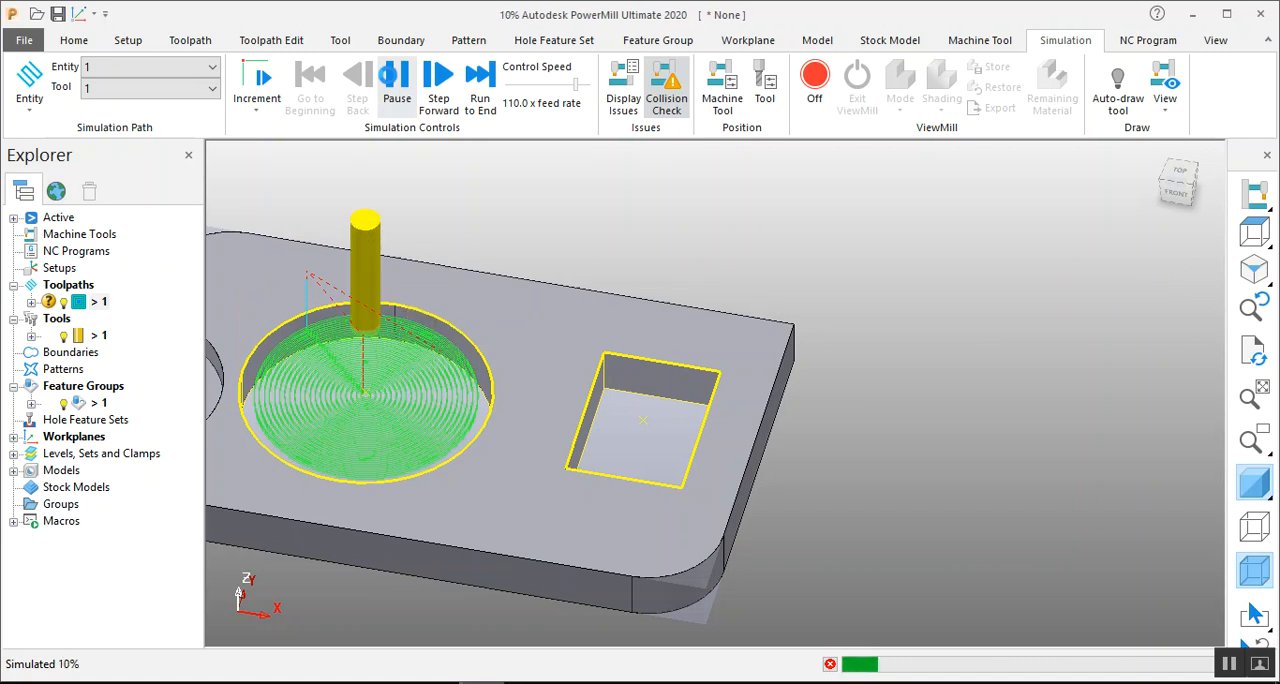
pyautogui.scroll(-2, 707, 274)
pyautogui.scroll(-3, 754, 292)
pyautogui.scroll(4, 411, 277)
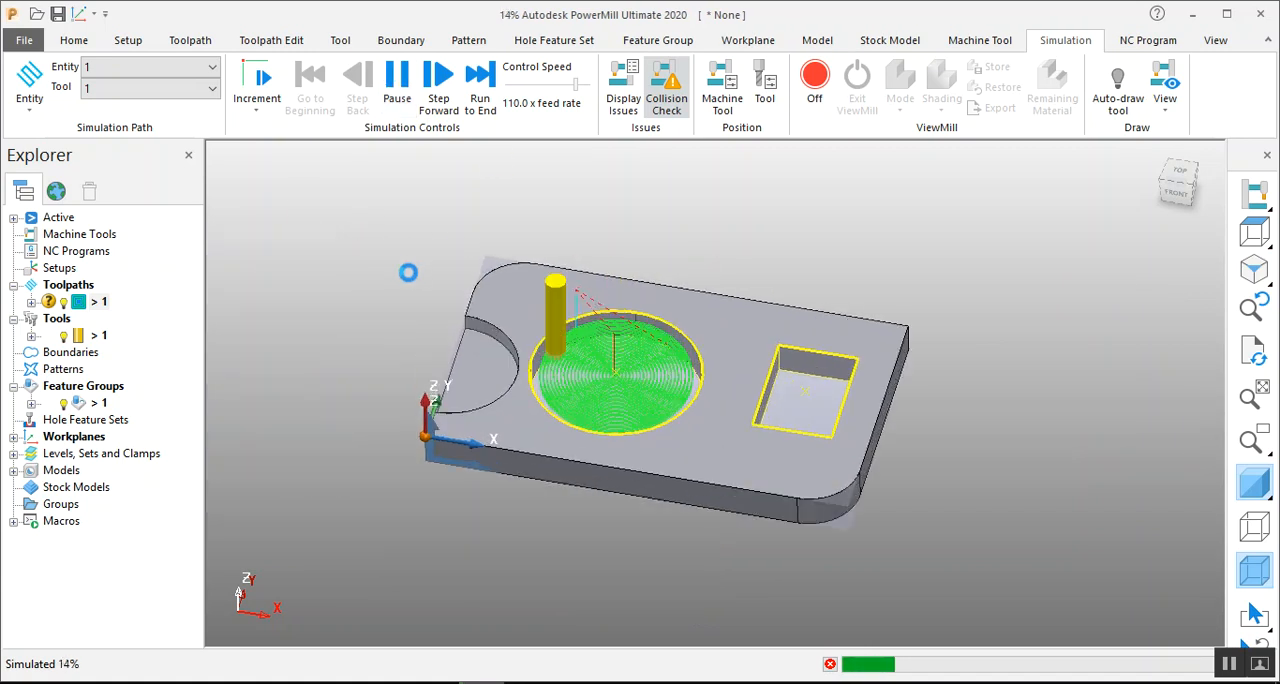
pyautogui.moveTo(820, 357); pyautogui.dragTo(523, 337, button='middle')
pyautogui.scroll(2, 778, 516)
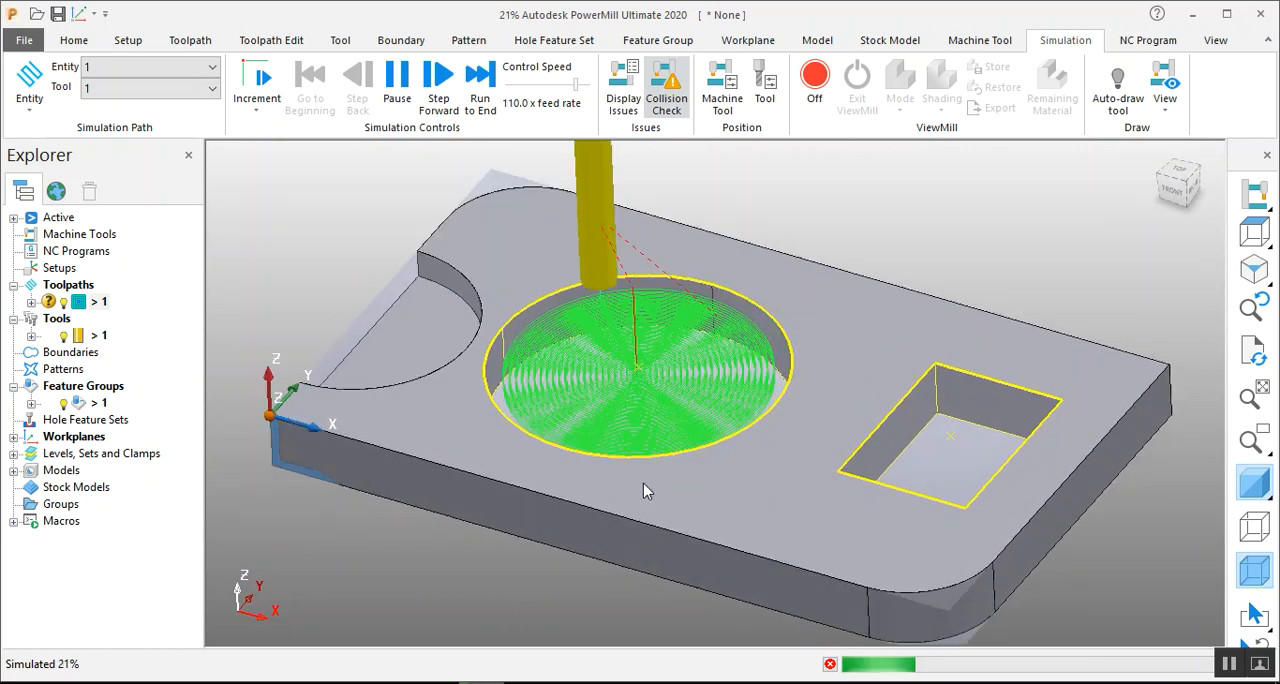
pyautogui.moveTo(668, 495); pyautogui.dragTo(631, 486, button='middle')
pyautogui.scroll(-1, 638, 405)
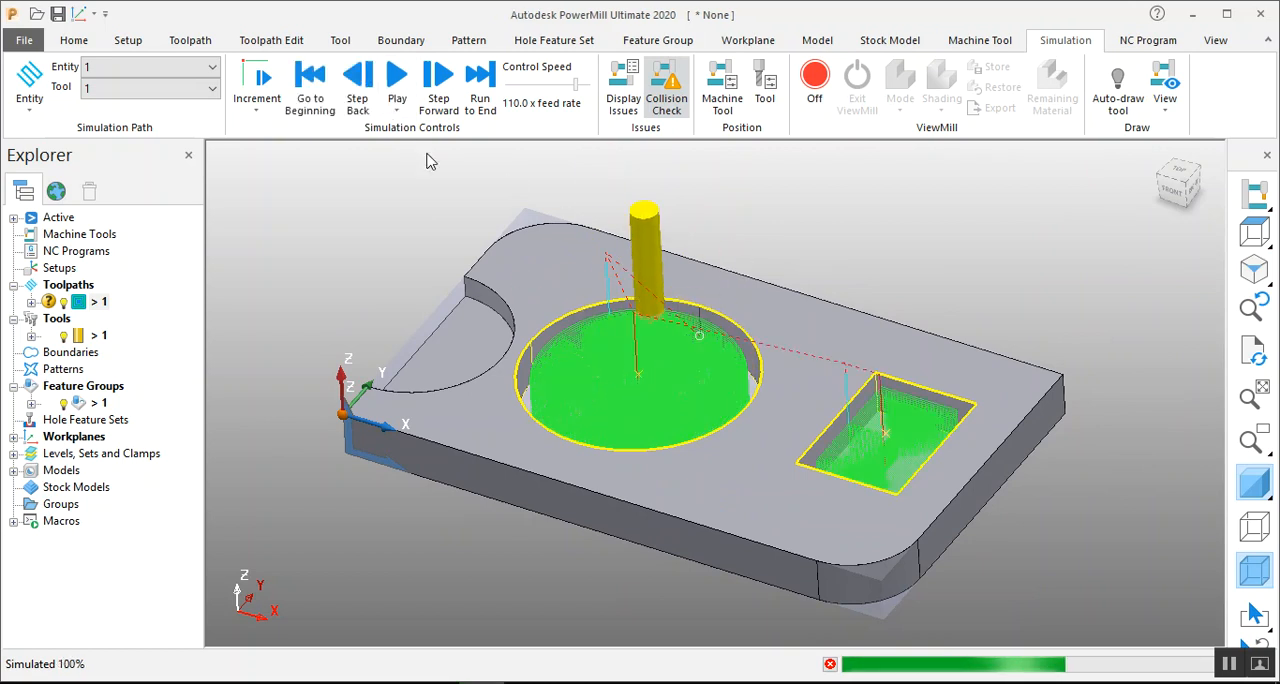
# Reopen toolpath 1's settings and review the offset page, the profile and area cut directions, and the stepdown options.
pyautogui.rightClick(96, 302)
pyautogui.click(155, 118)
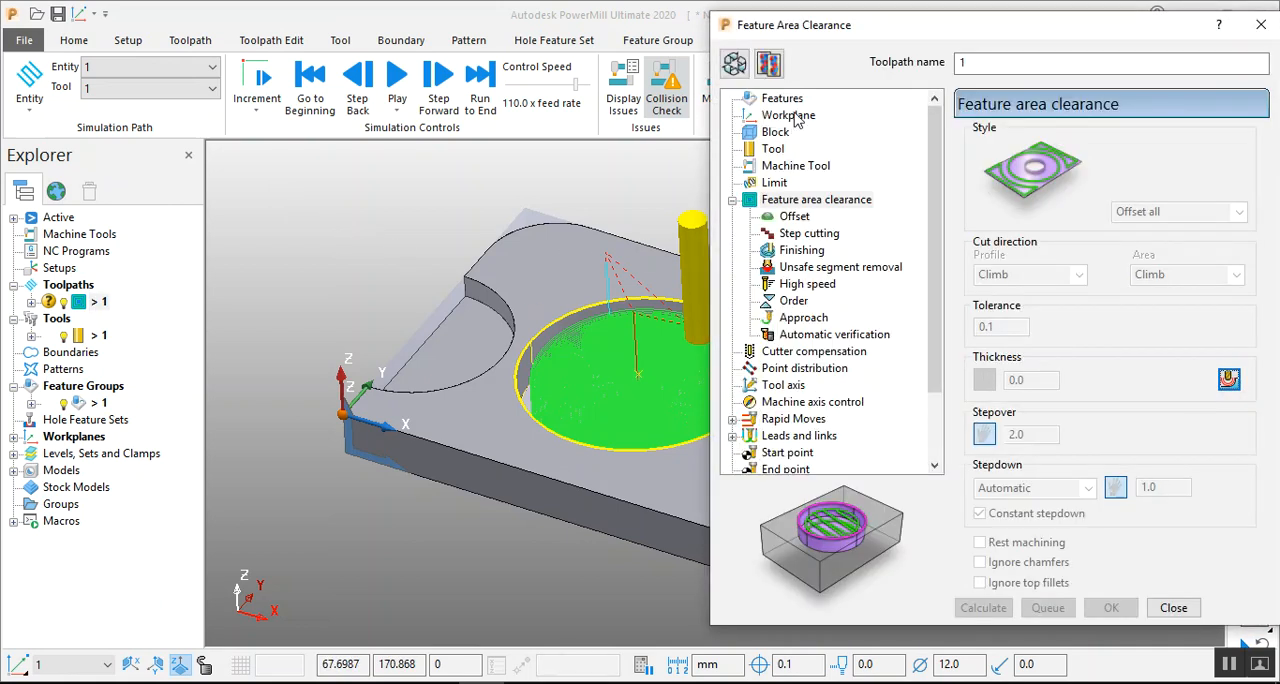
pyautogui.click(795, 217)
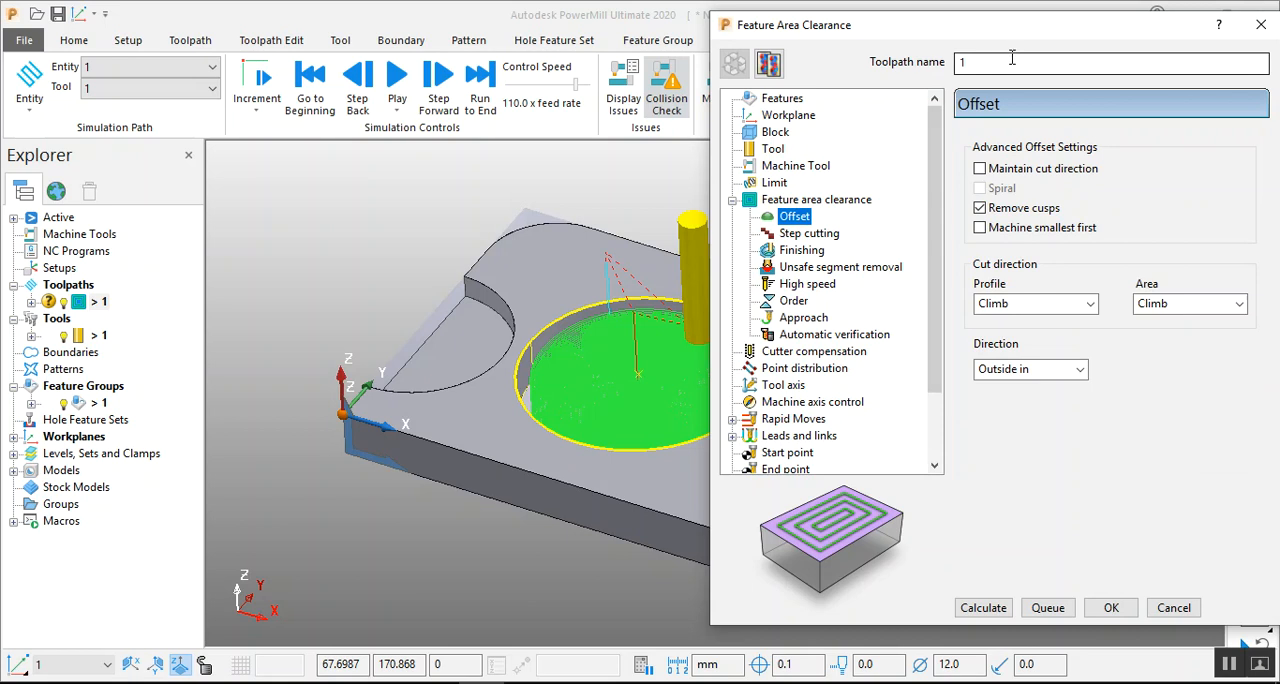
pyautogui.moveTo(1020, 33); pyautogui.dragTo(913, 39)
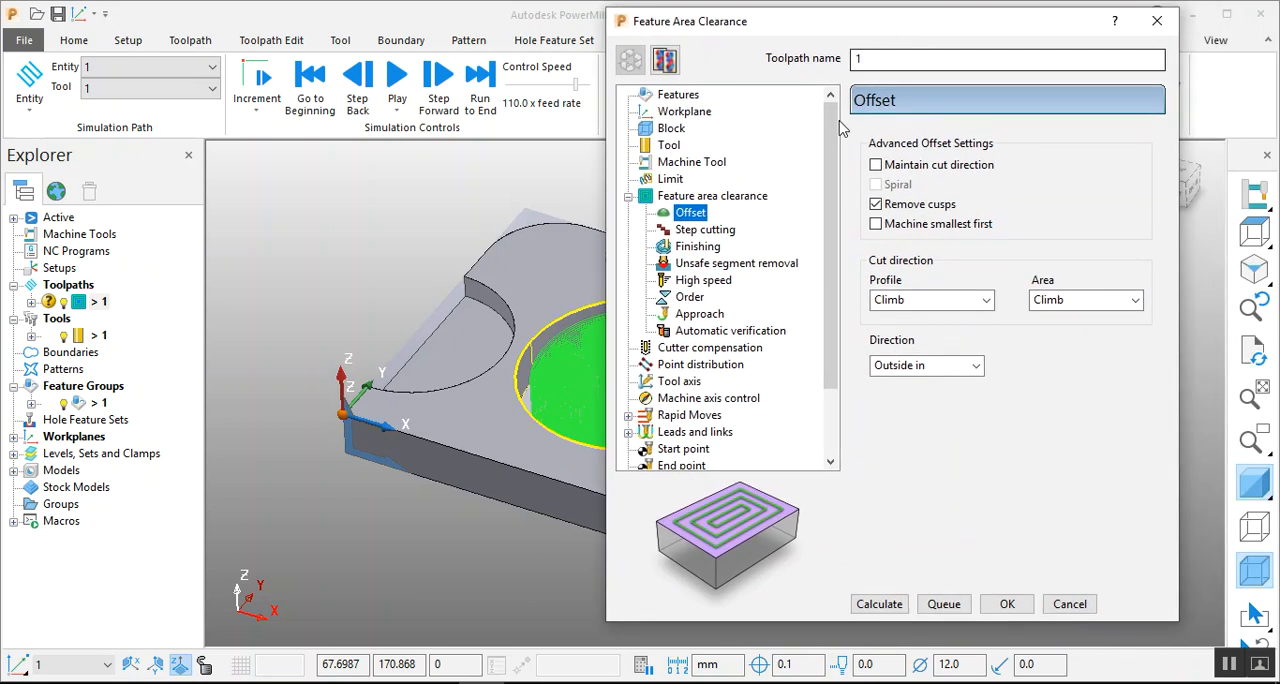
pyautogui.click(686, 198)
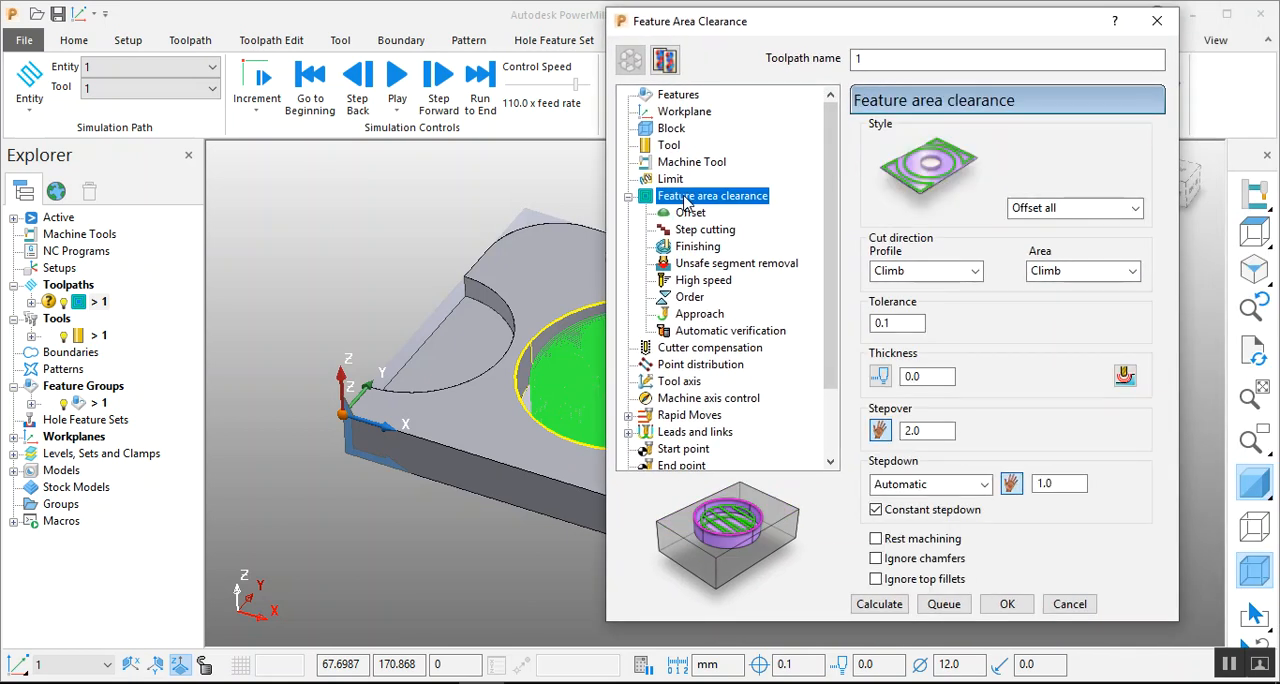
pyautogui.click(1098, 272)
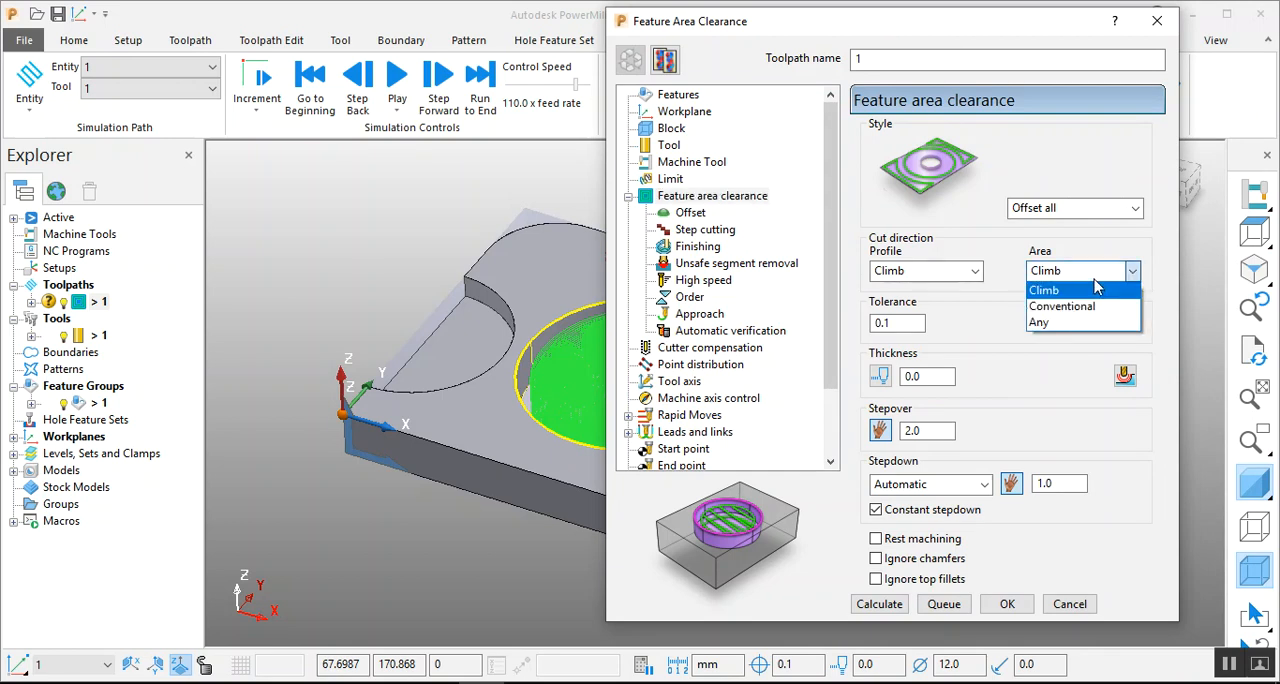
pyautogui.click(1095, 289)
pyautogui.click(955, 272)
pyautogui.click(955, 275)
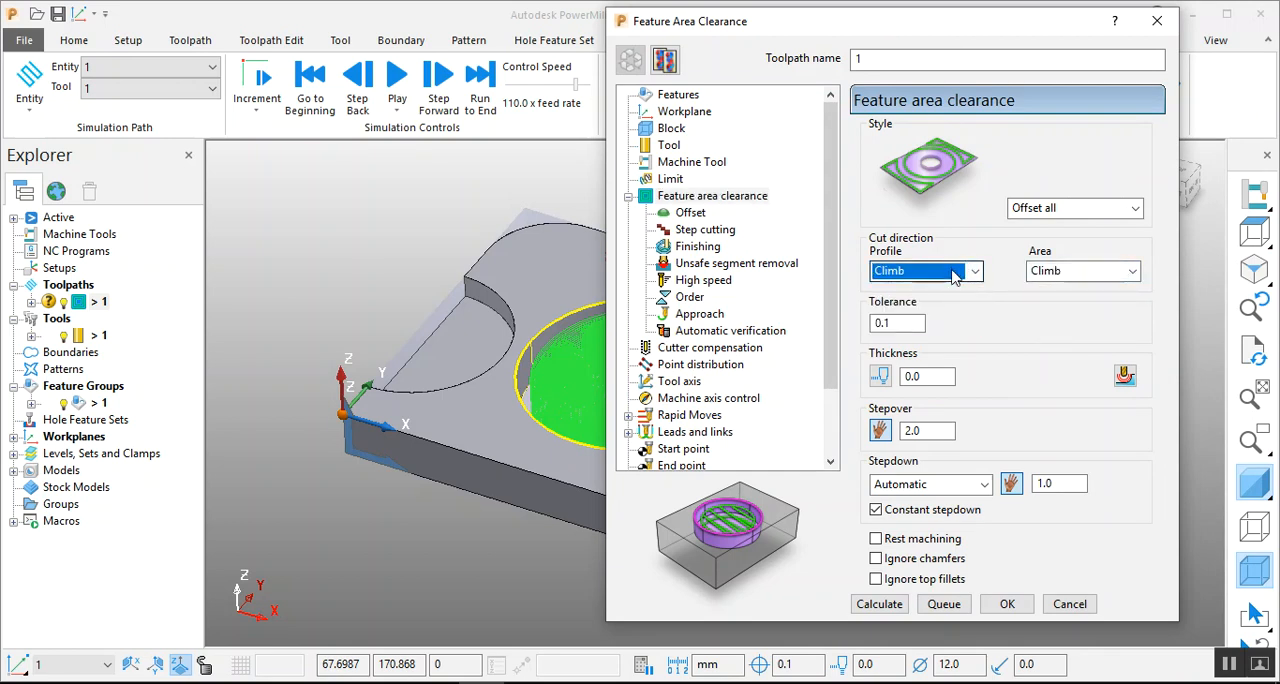
pyautogui.click(930, 486)
pyautogui.click(937, 503)
pyautogui.click(1061, 487)
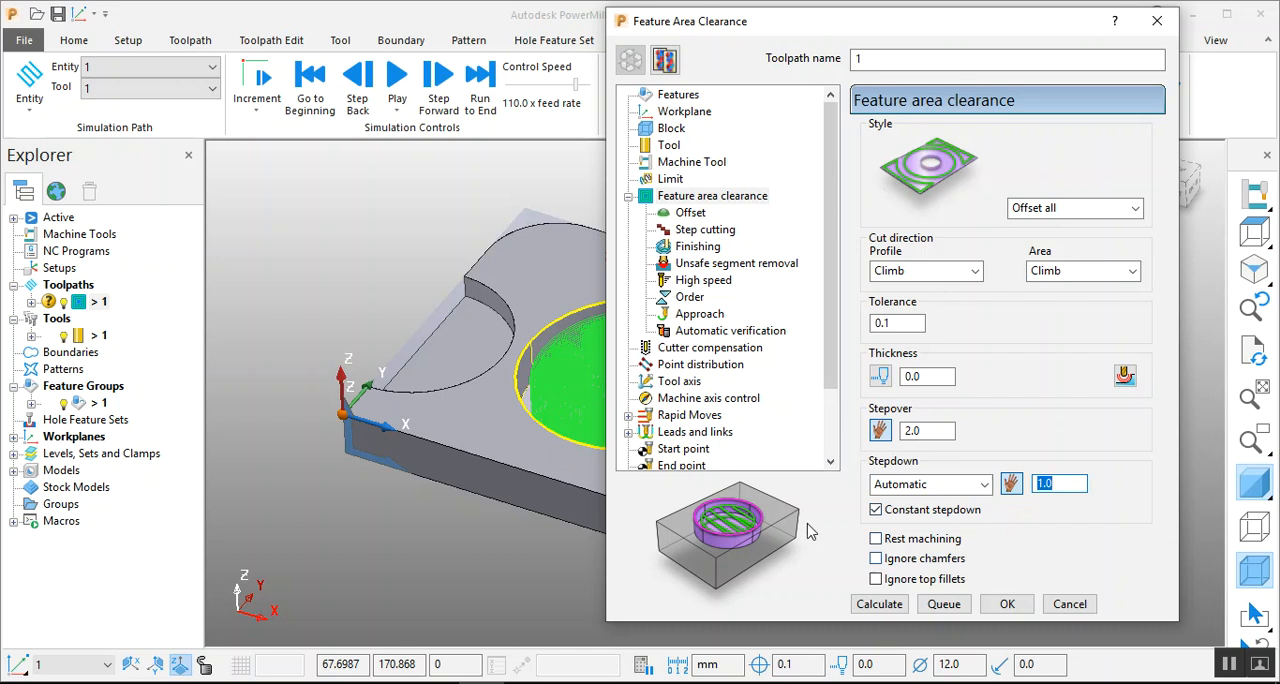
# Set the toolpath's offset direction to Auto.
pyautogui.click(690, 213)
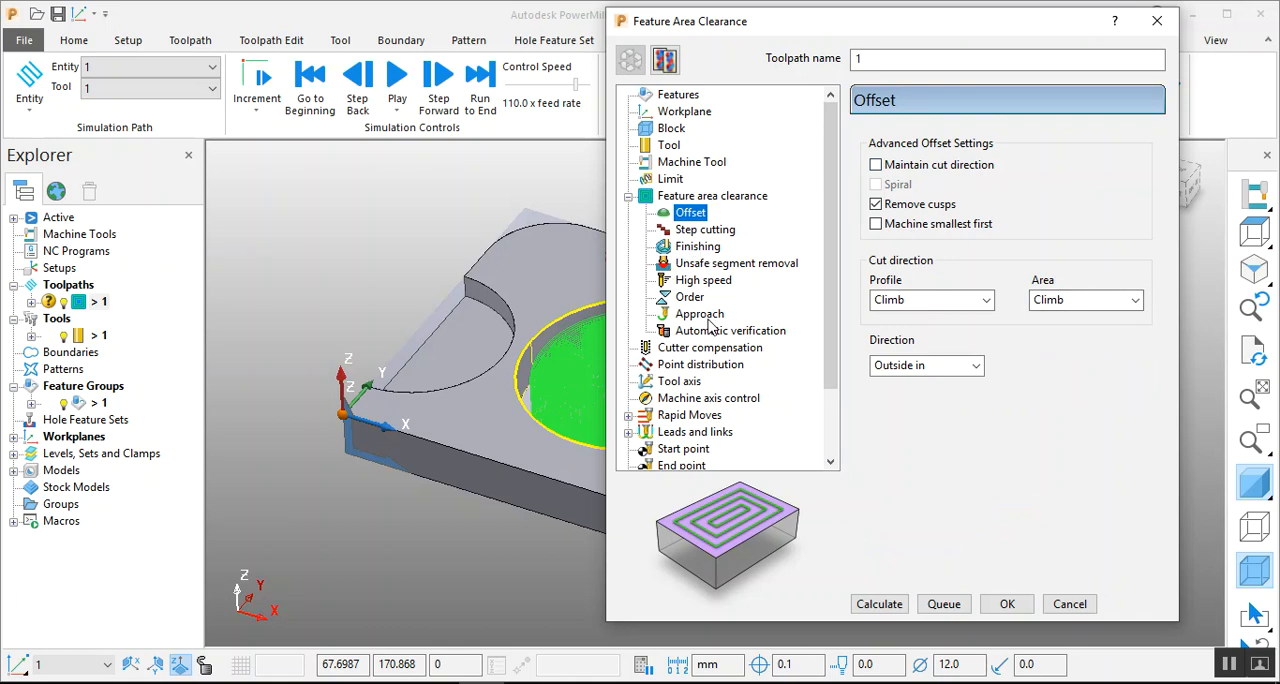
pyautogui.click(953, 368)
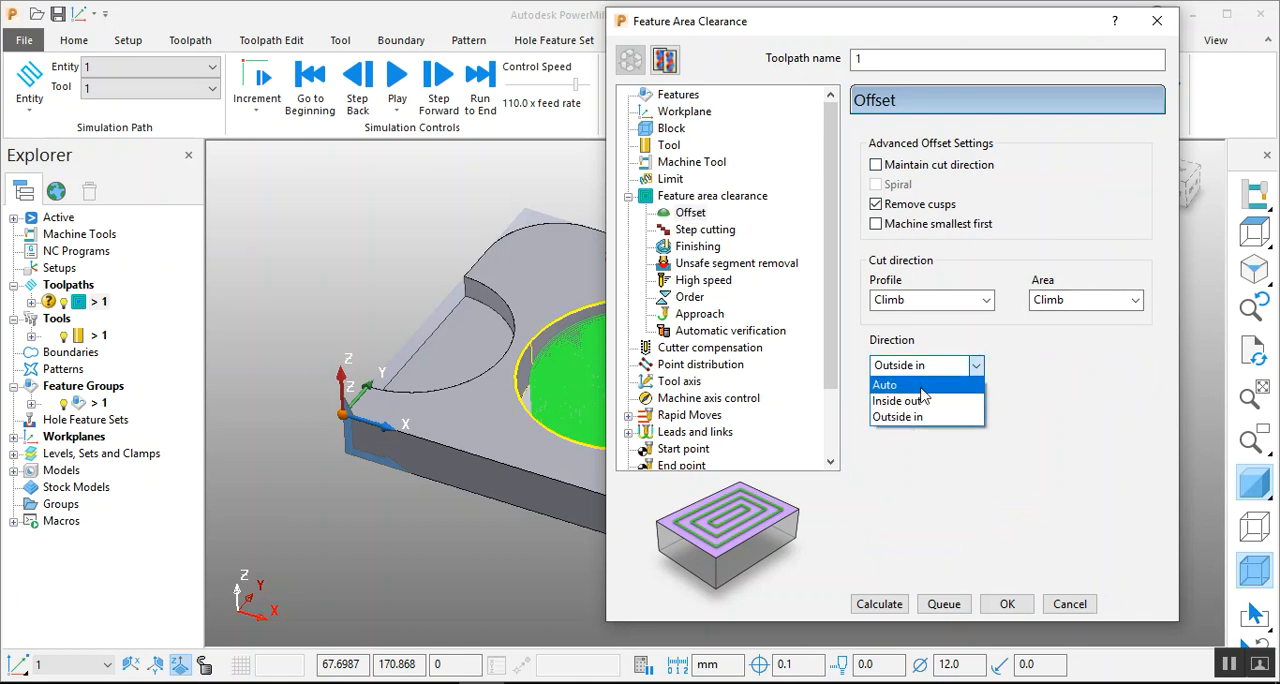
pyautogui.click(922, 395)
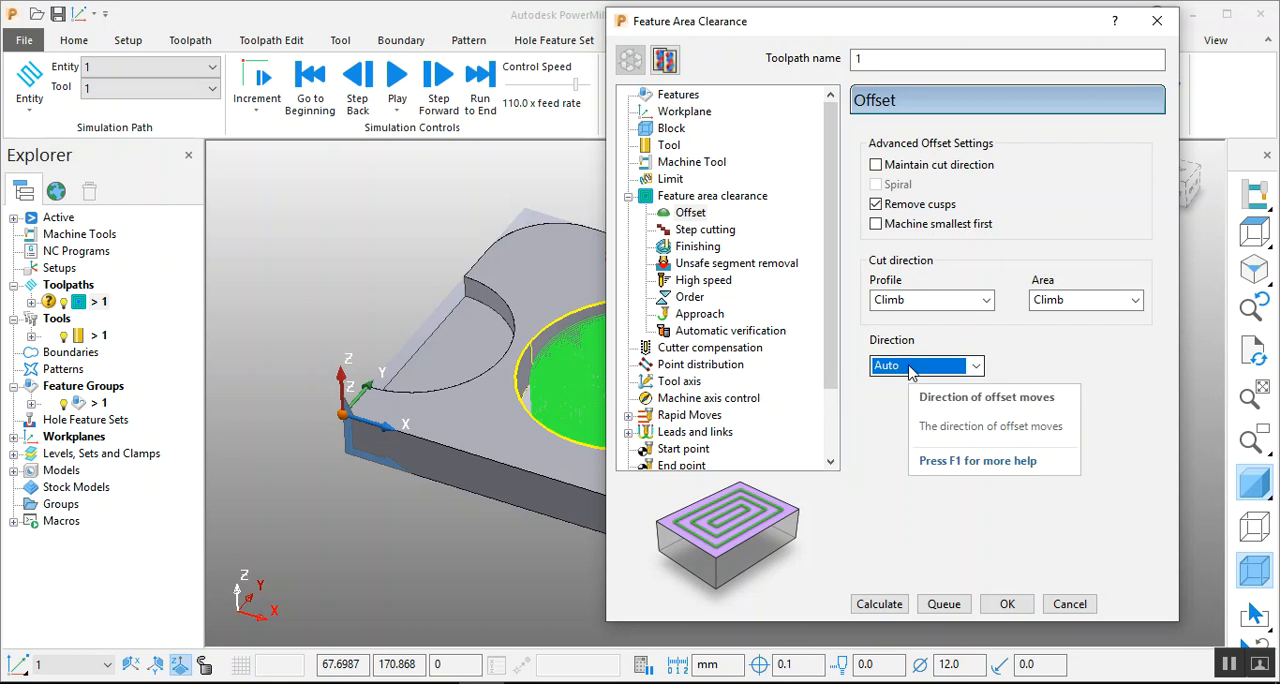
# Enable wall finishing with a final stepover of 0.2, recalculate toolpath 1 and dismiss the plunge warning.
pyautogui.click(700, 247)
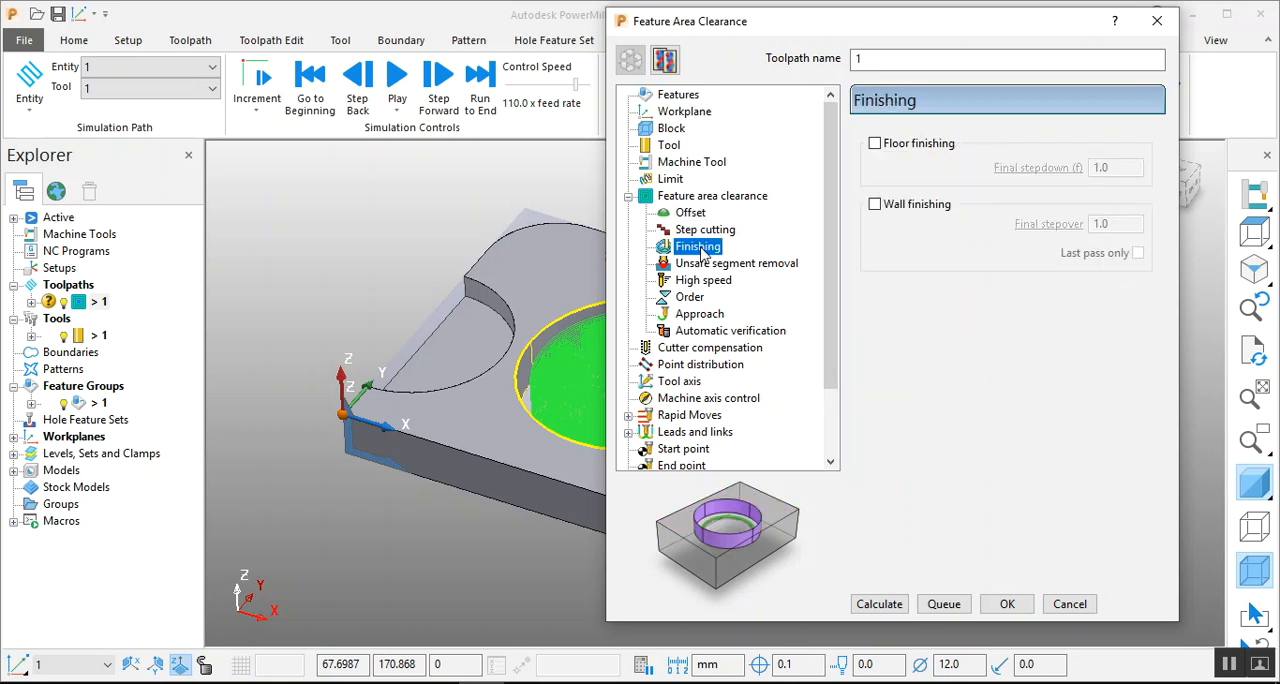
pyautogui.click(925, 218)
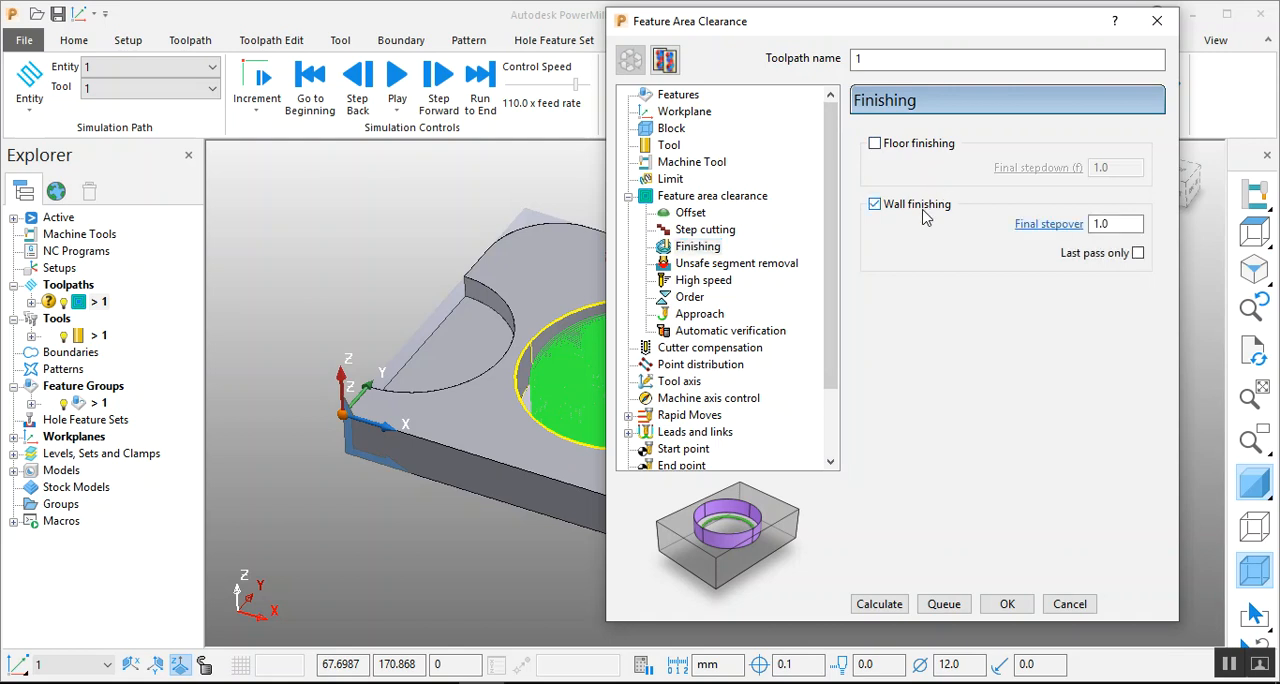
pyautogui.click(1127, 224)
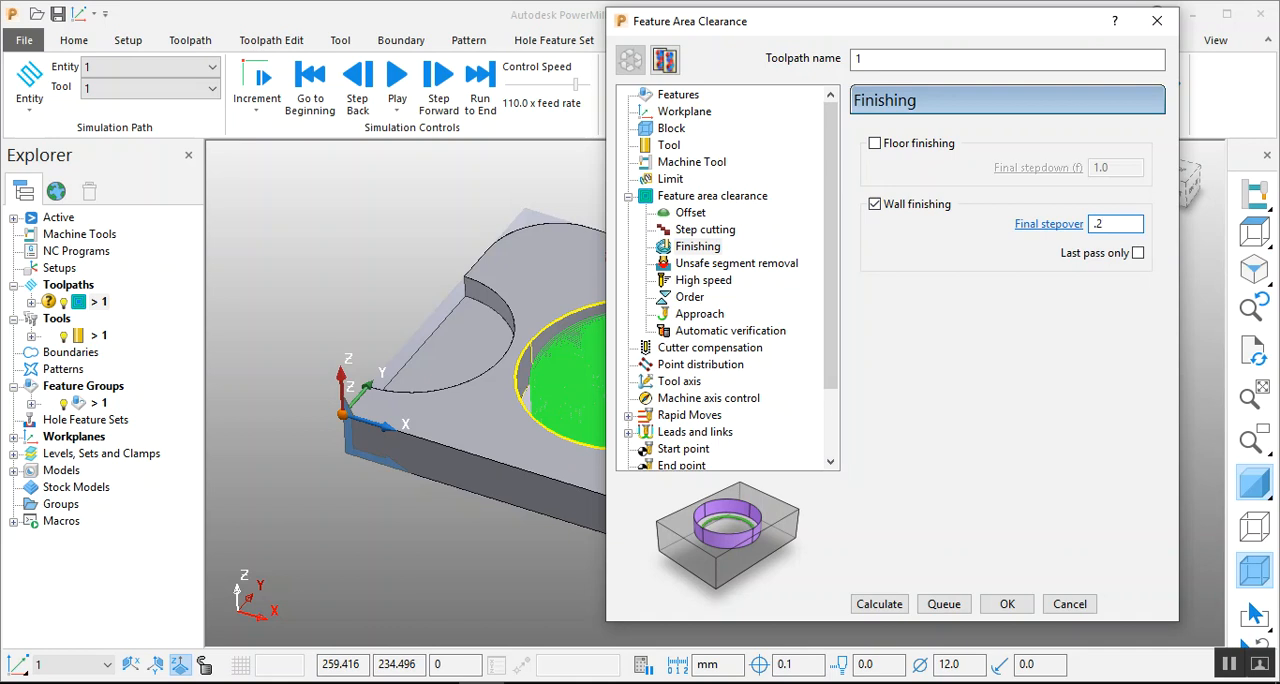
pyautogui.click(870, 601)
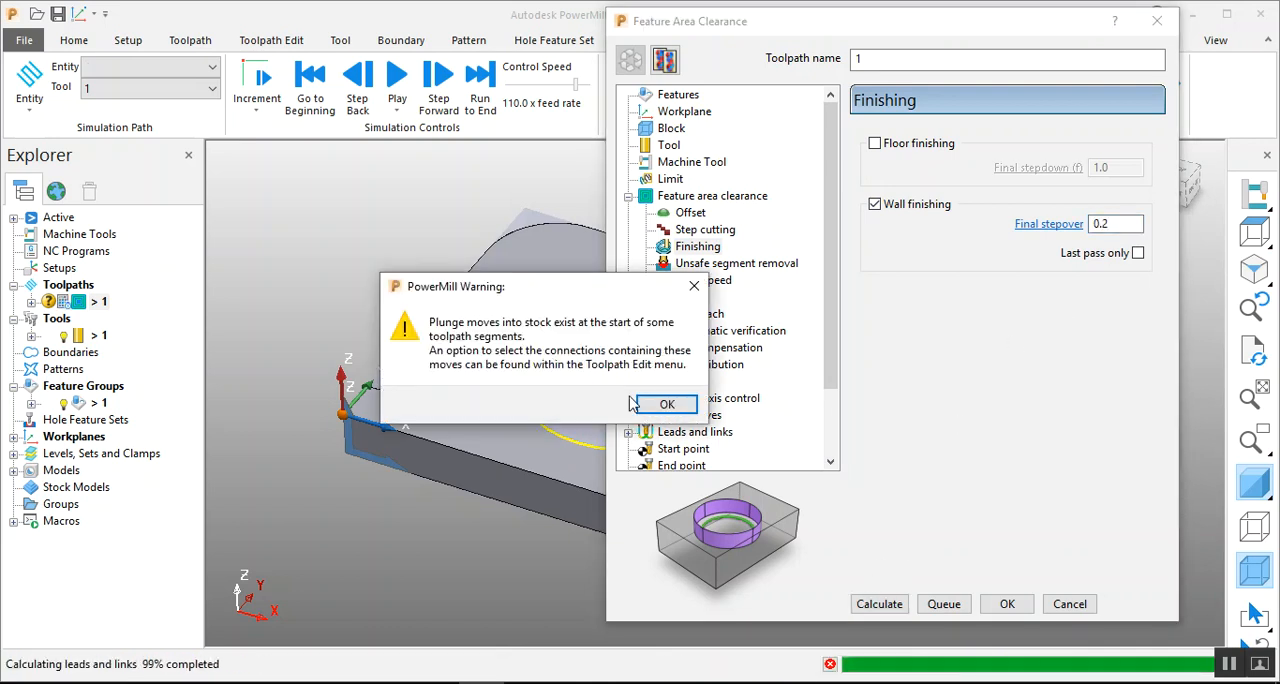
pyautogui.press('Return')
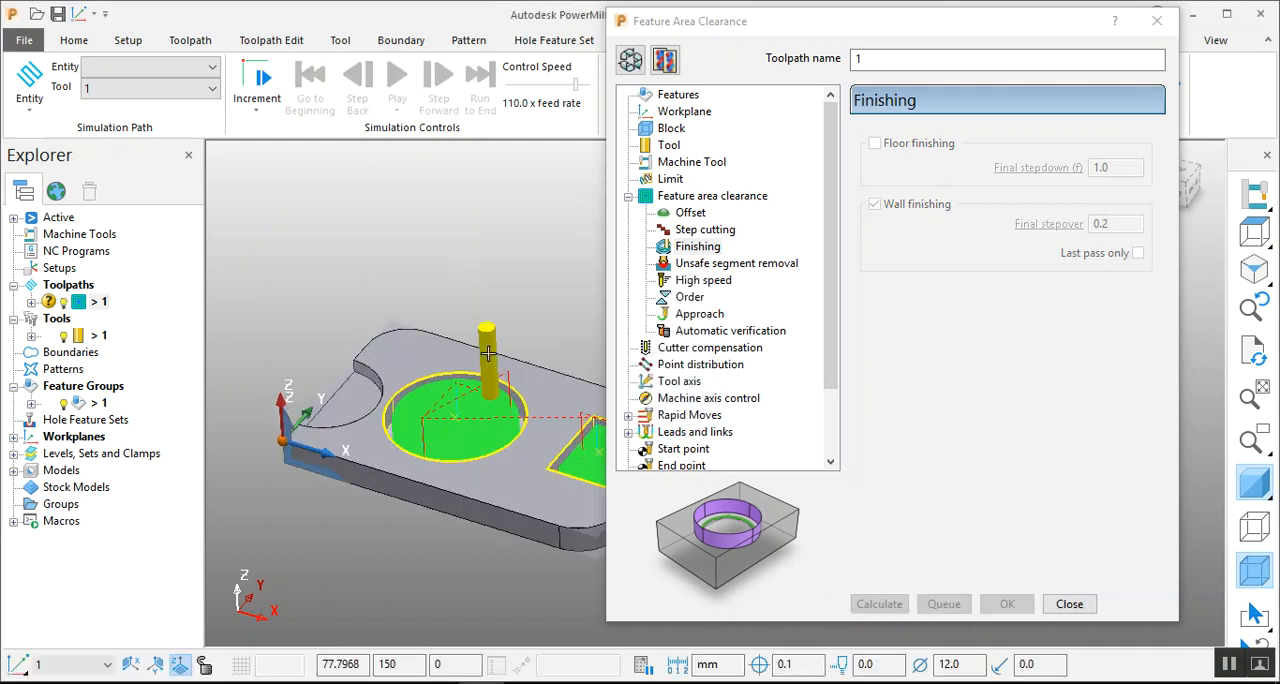
# Examine the spacing of the outermost passes in the circular pocket up close, then close the toolpath settings.
pyautogui.scroll(5, 486, 352)
pyautogui.moveTo(400, 443); pyautogui.dragTo(499, 552, button='middle')
pyautogui.scroll(-4, 427, 380)
pyautogui.scroll(5, 432, 420)
pyautogui.moveTo(458, 388); pyautogui.dragTo(631, 450, button='middle')
pyautogui.scroll(7, 473, 440)
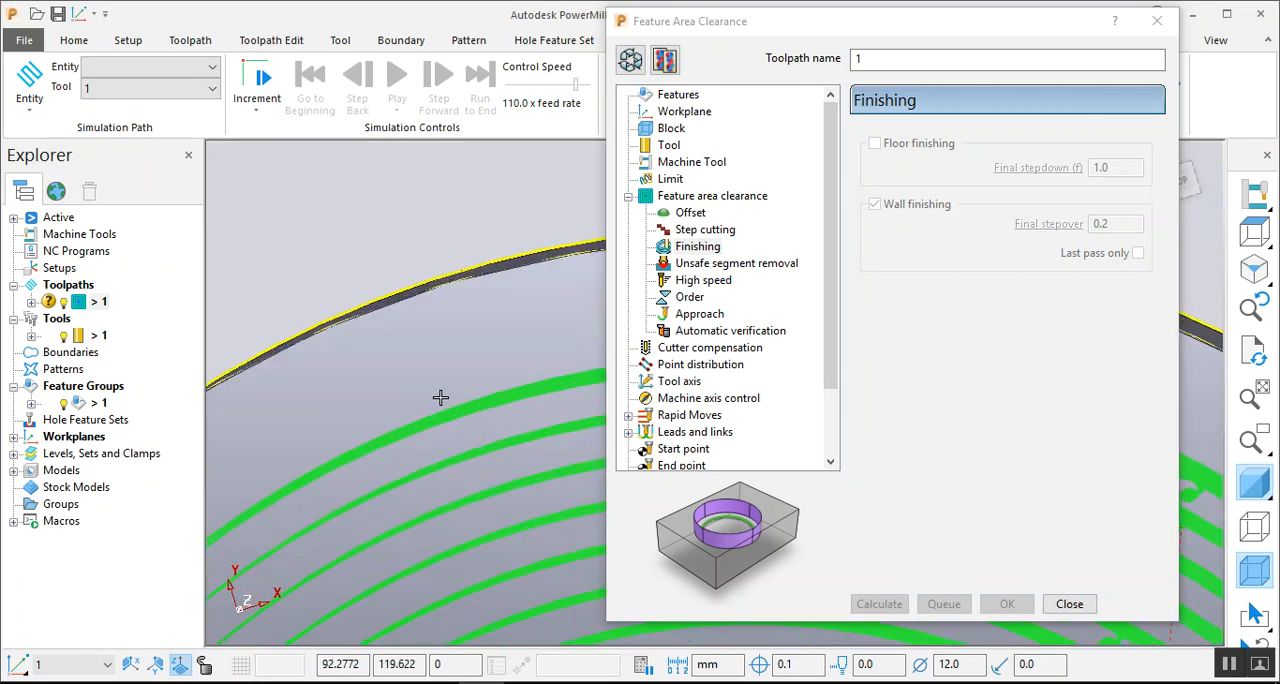
pyautogui.scroll(5, 446, 437)
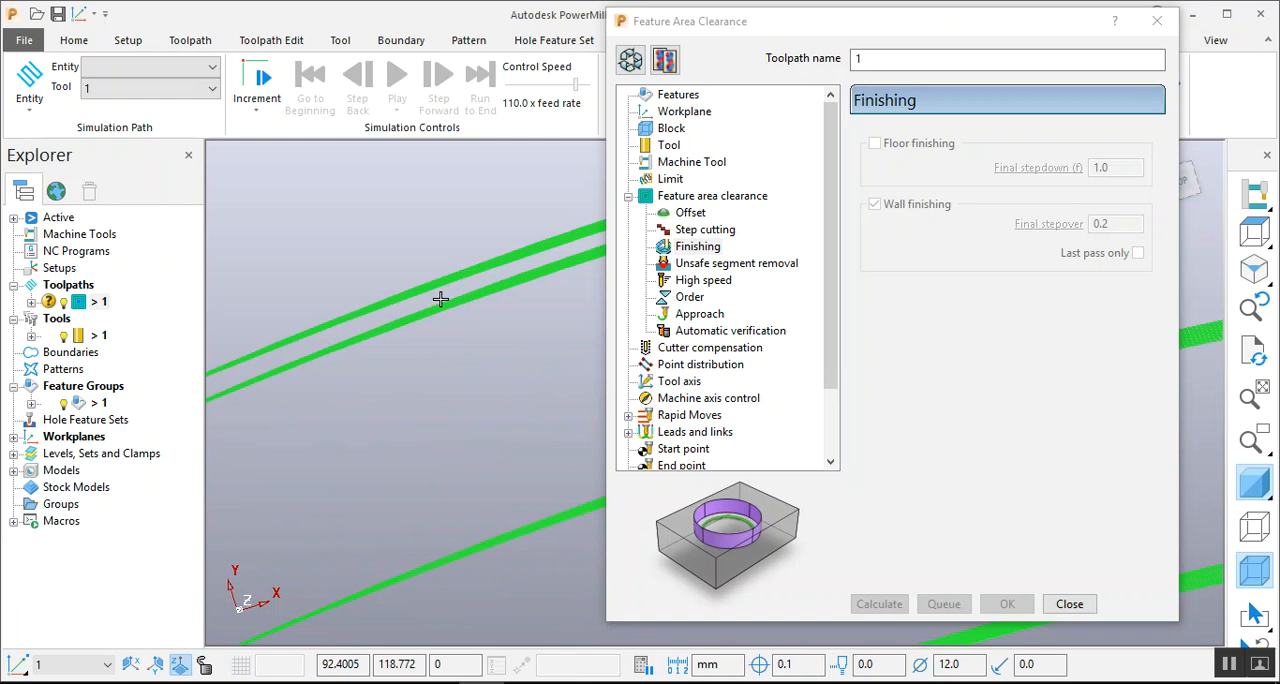
pyautogui.scroll(-7, 438, 300)
pyautogui.scroll(-3, 440, 370)
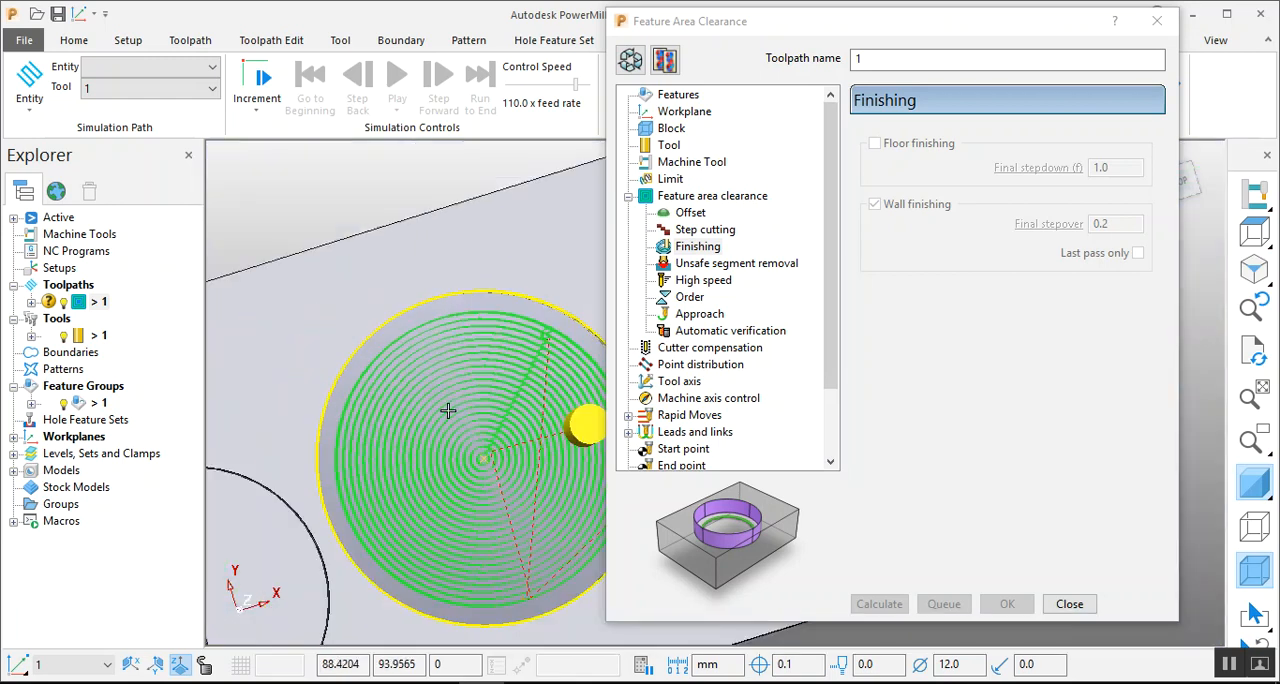
pyautogui.scroll(10, 406, 369)
pyautogui.scroll(-3, 414, 356)
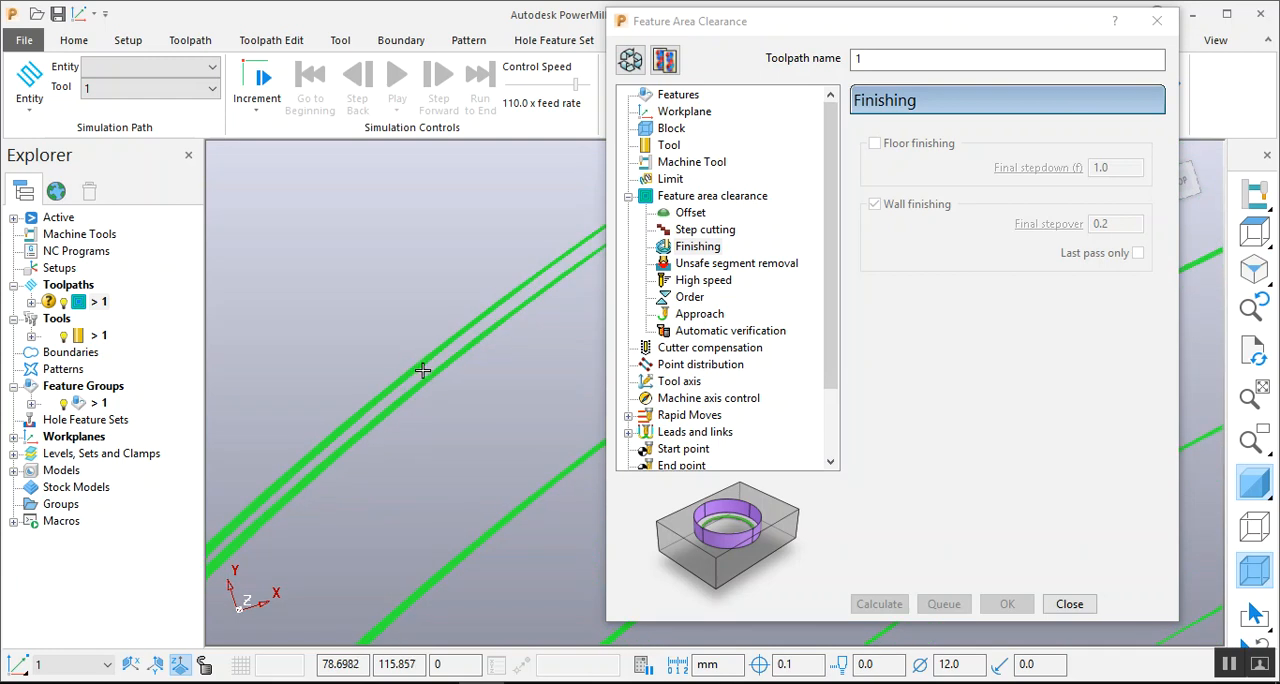
pyautogui.scroll(-8, 423, 369)
pyautogui.scroll(3, 558, 468)
pyautogui.scroll(1, 558, 468)
pyautogui.moveTo(534, 427); pyautogui.dragTo(372, 255, button='middle')
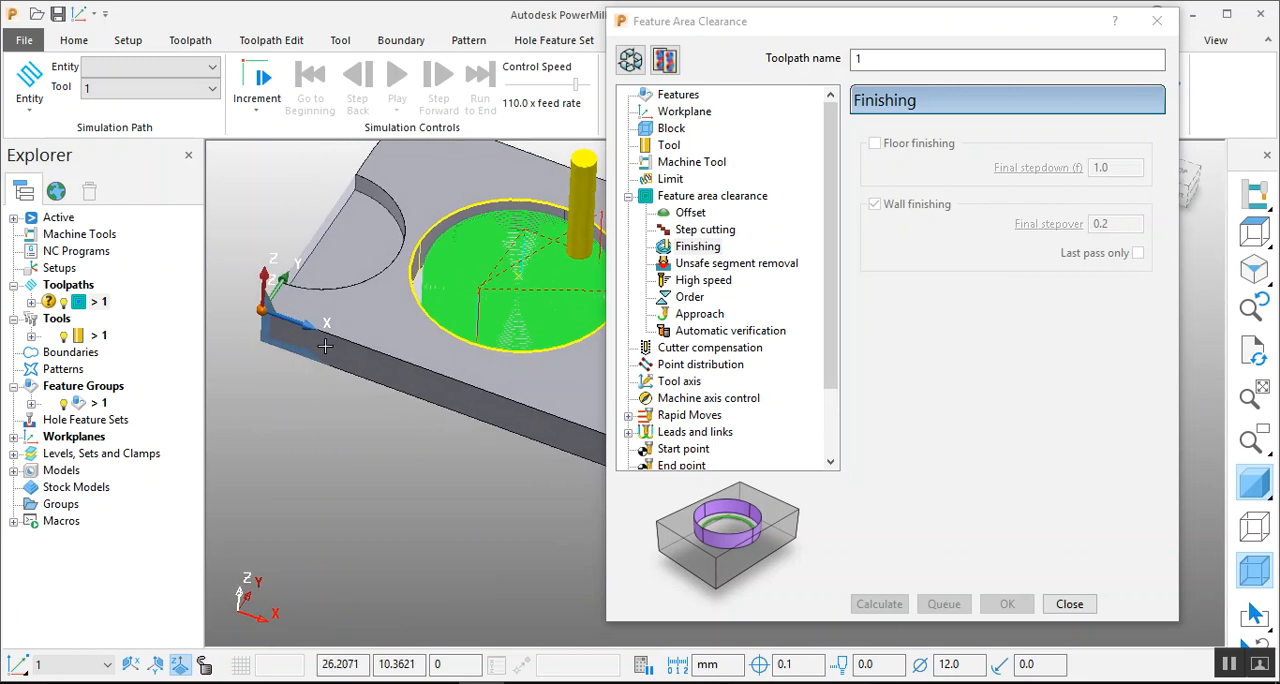
pyautogui.scroll(-4, 325, 335)
pyautogui.scroll(4, 410, 337)
pyautogui.moveTo(371, 305); pyautogui.dragTo(364, 283, button='middle')
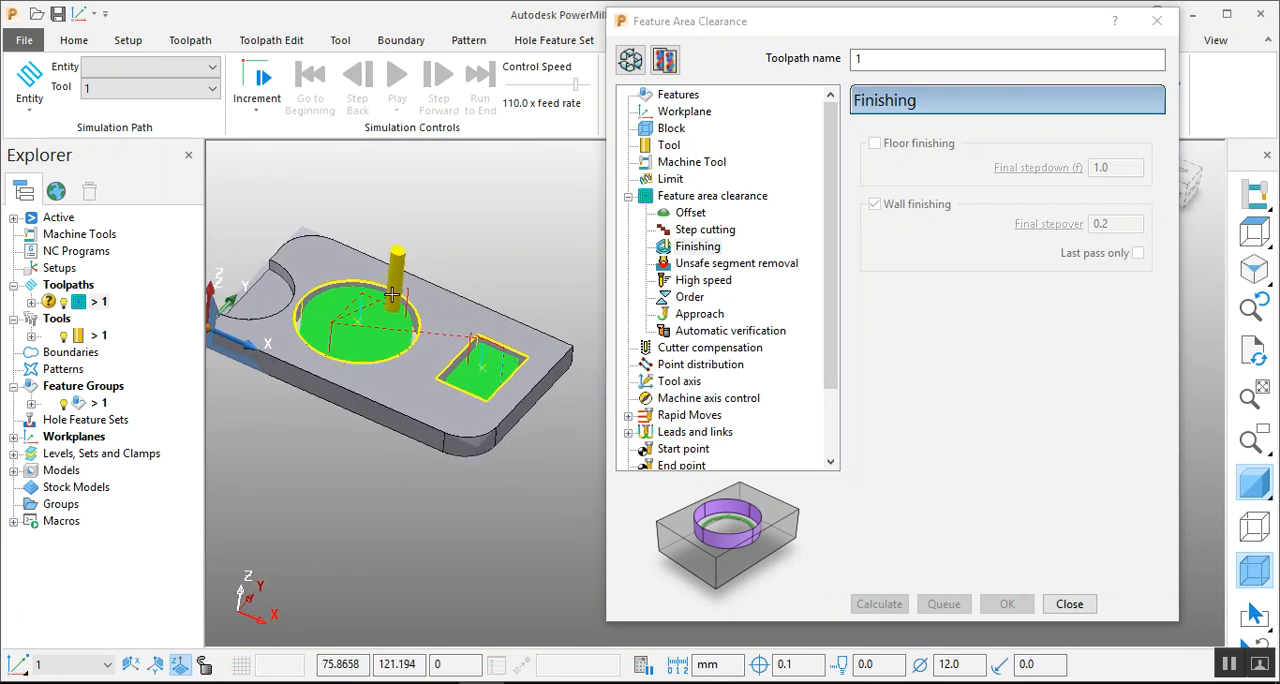
pyautogui.click(1069, 604)
# View the whole part with its toolpath and select feature group 1, tool 1 and toolpath 1 in turn.
pyautogui.scroll(-3, 843, 478)
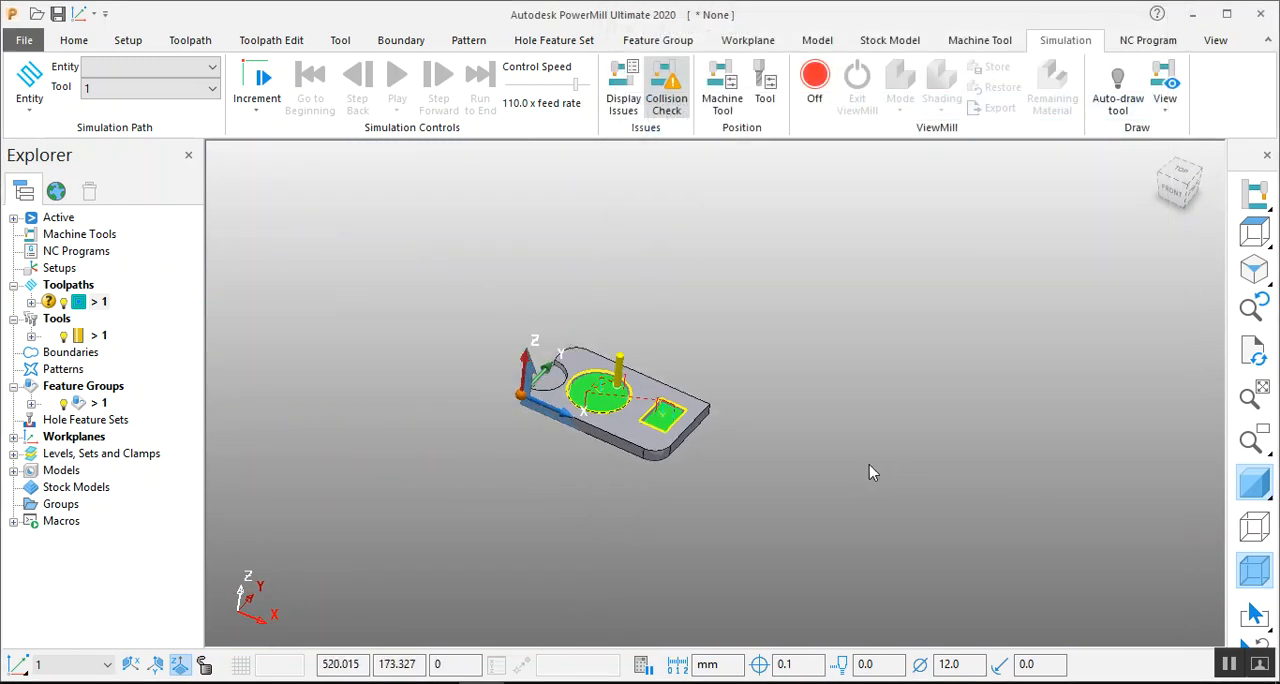
pyautogui.scroll(3, 572, 388)
pyautogui.scroll(2, 391, 379)
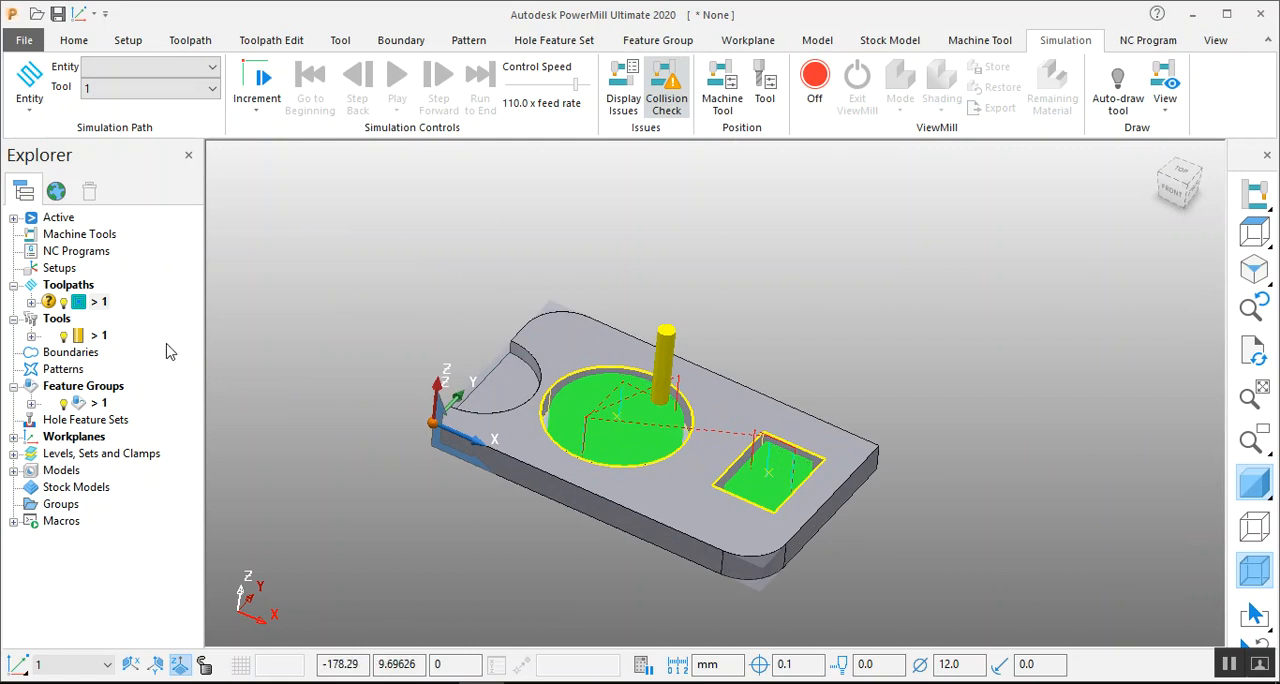
pyautogui.click(99, 403)
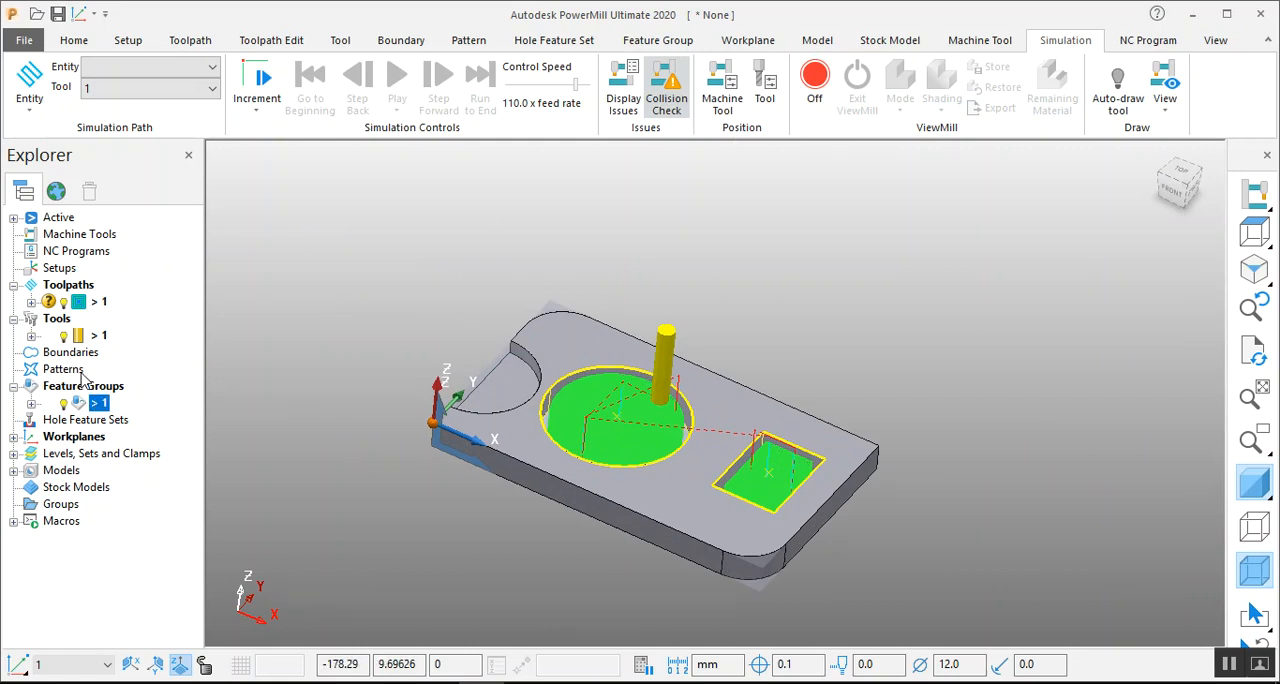
pyautogui.click(98, 336)
pyautogui.click(72, 307)
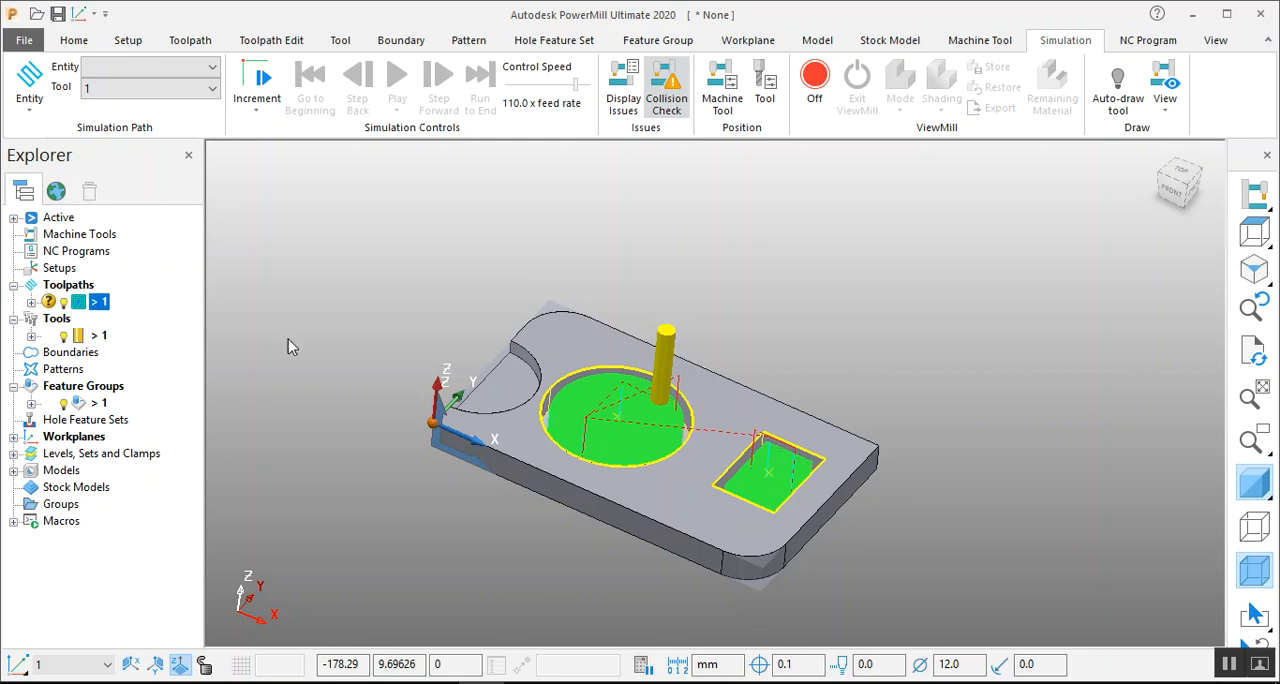
# Create an individual NC program from toolpath 1.
pyautogui.moveTo(391, 386); pyautogui.dragTo(390, 377, button='middle')
pyautogui.scroll(2, 542, 331)
pyautogui.moveTo(542, 331); pyautogui.dragTo(481, 321, button='middle')
pyautogui.click(78, 304)
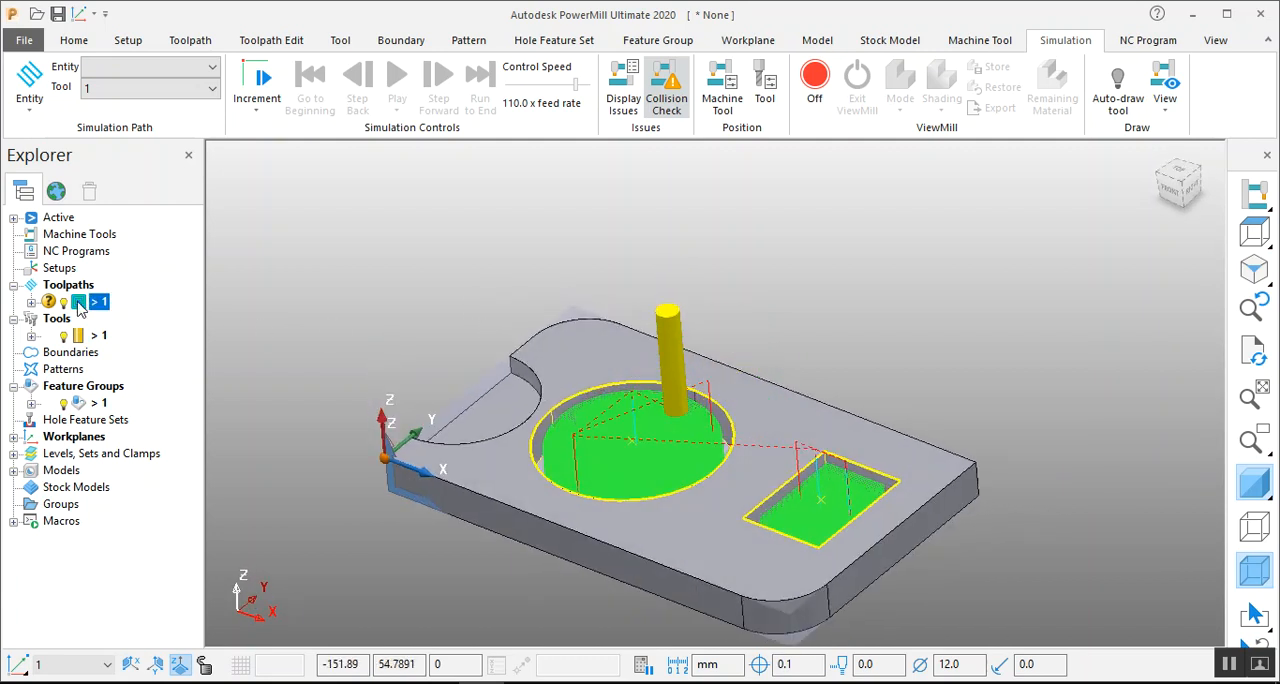
pyautogui.rightClick(80, 309)
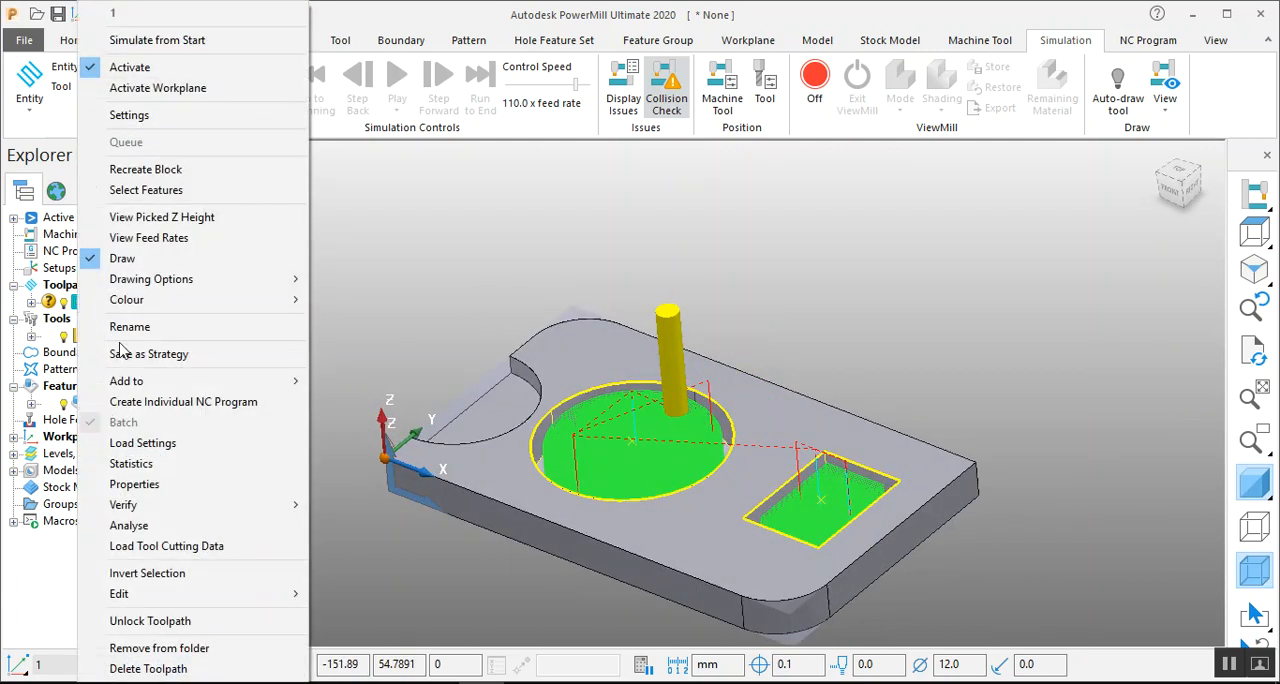
pyautogui.click(217, 401)
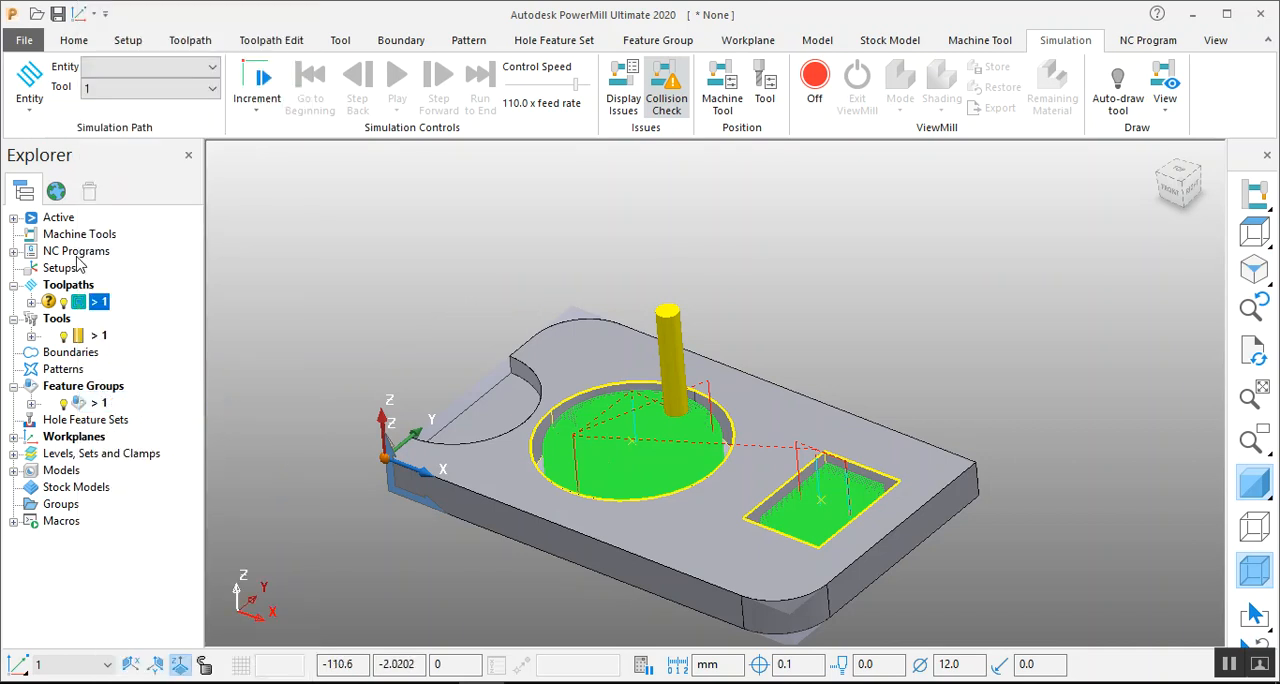
# Open the settings of NC program 1 and choose siem850 as its machine option file.
pyautogui.click(13, 252)
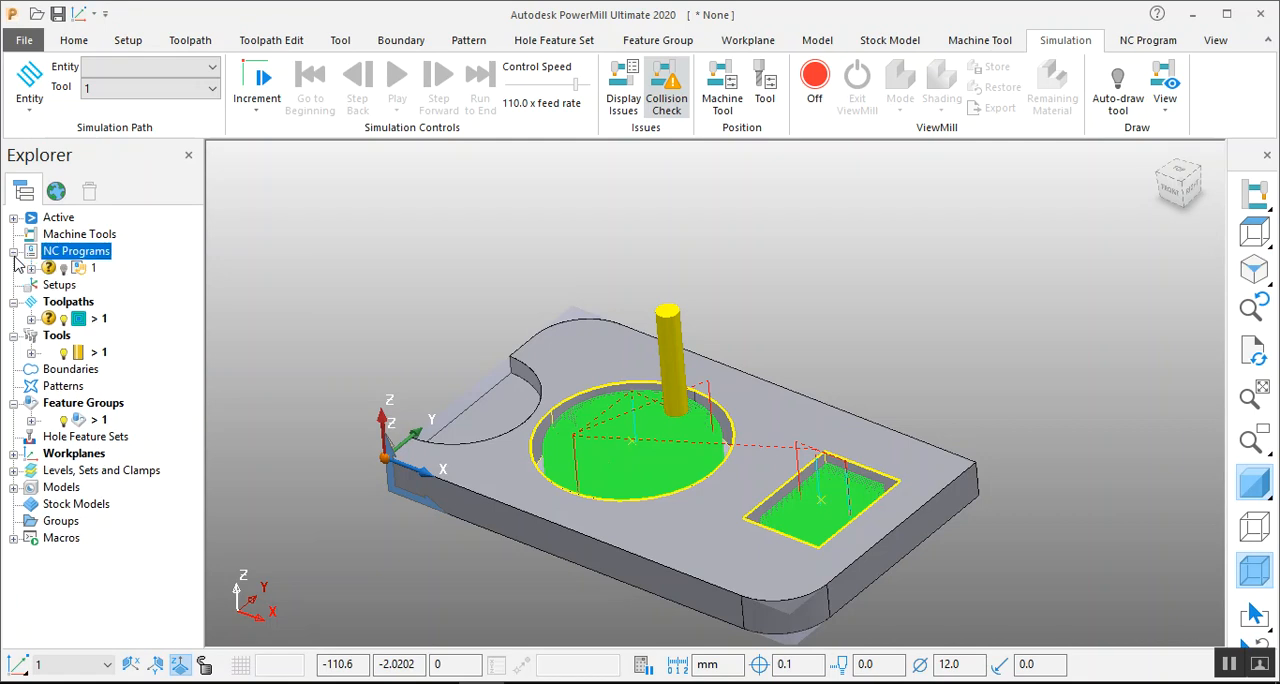
pyautogui.click(78, 272)
pyautogui.rightClick(77, 269)
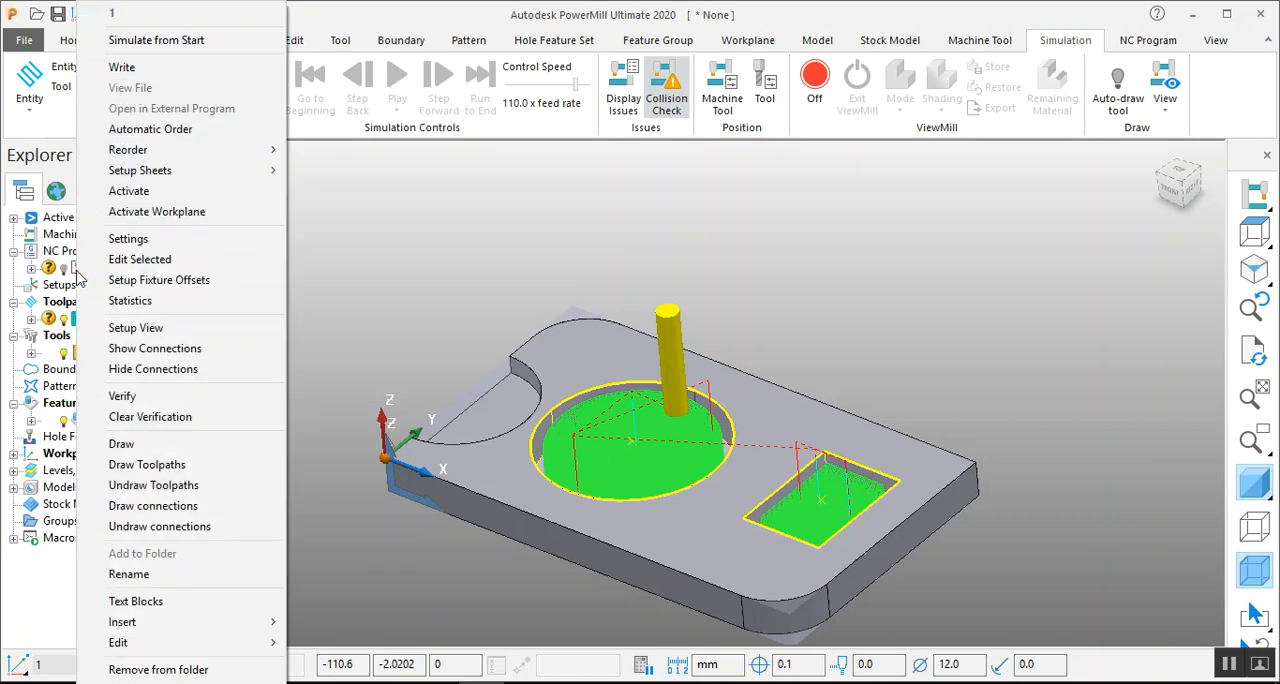
pyautogui.click(133, 241)
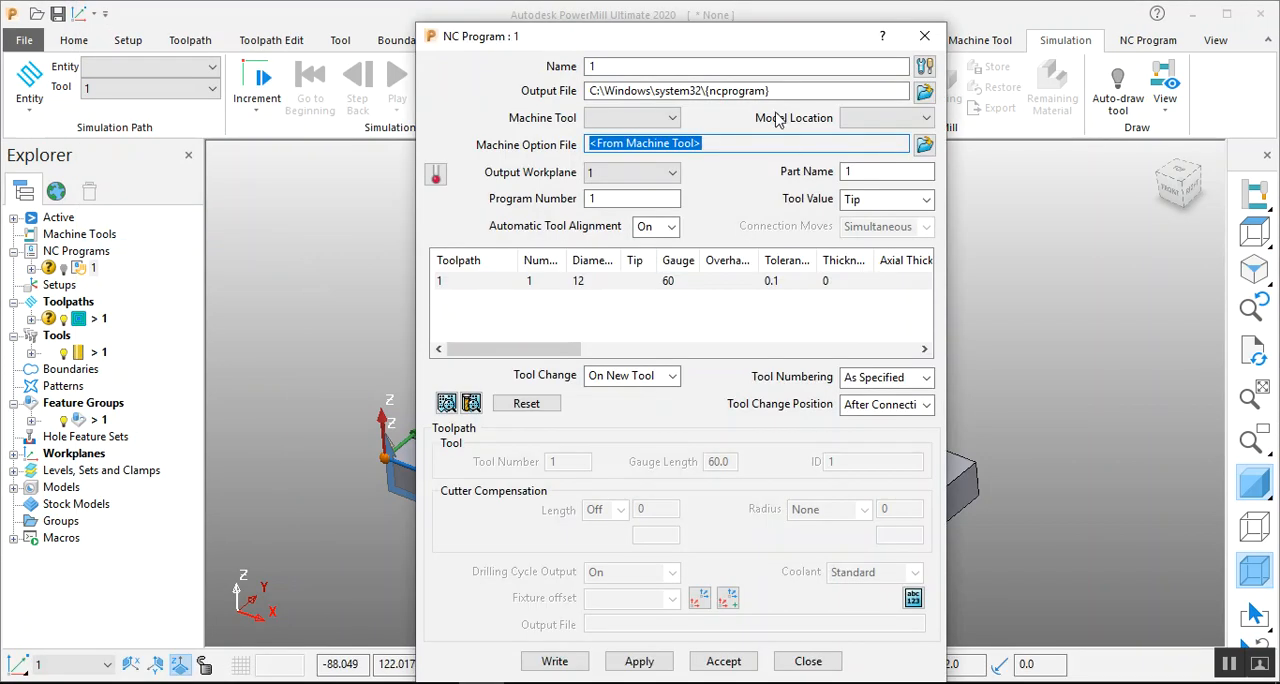
pyautogui.click(924, 145)
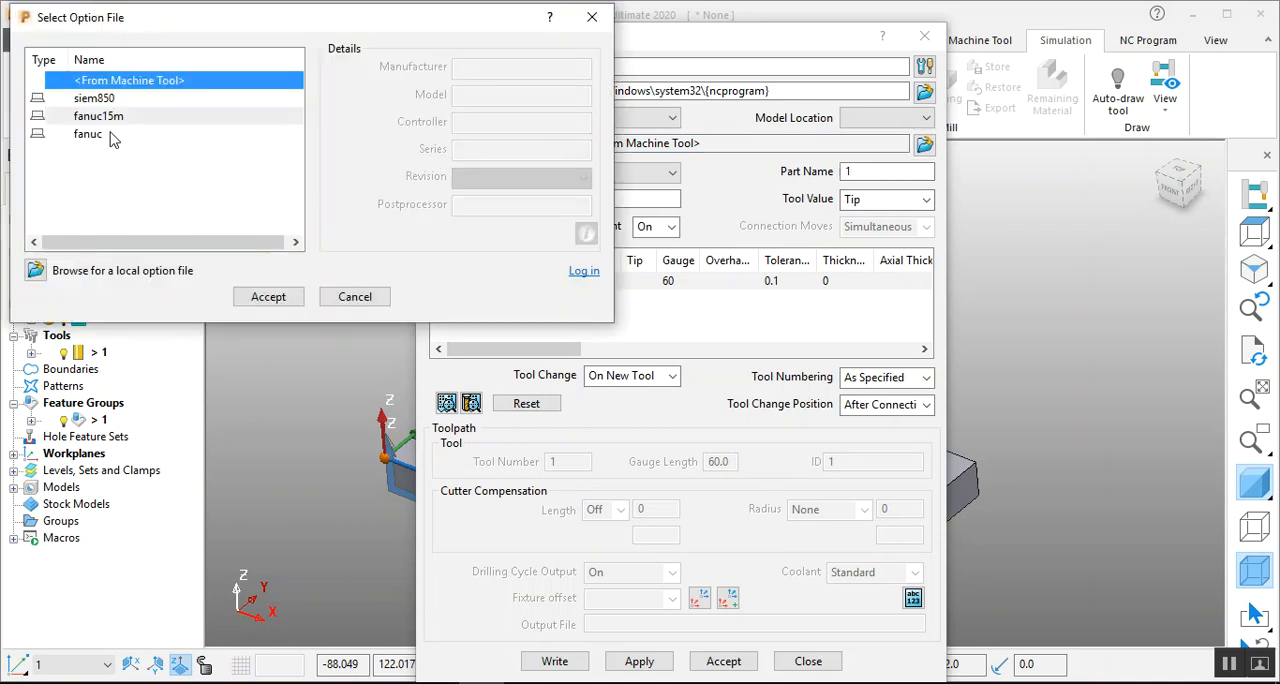
pyautogui.click(110, 136)
pyautogui.click(97, 100)
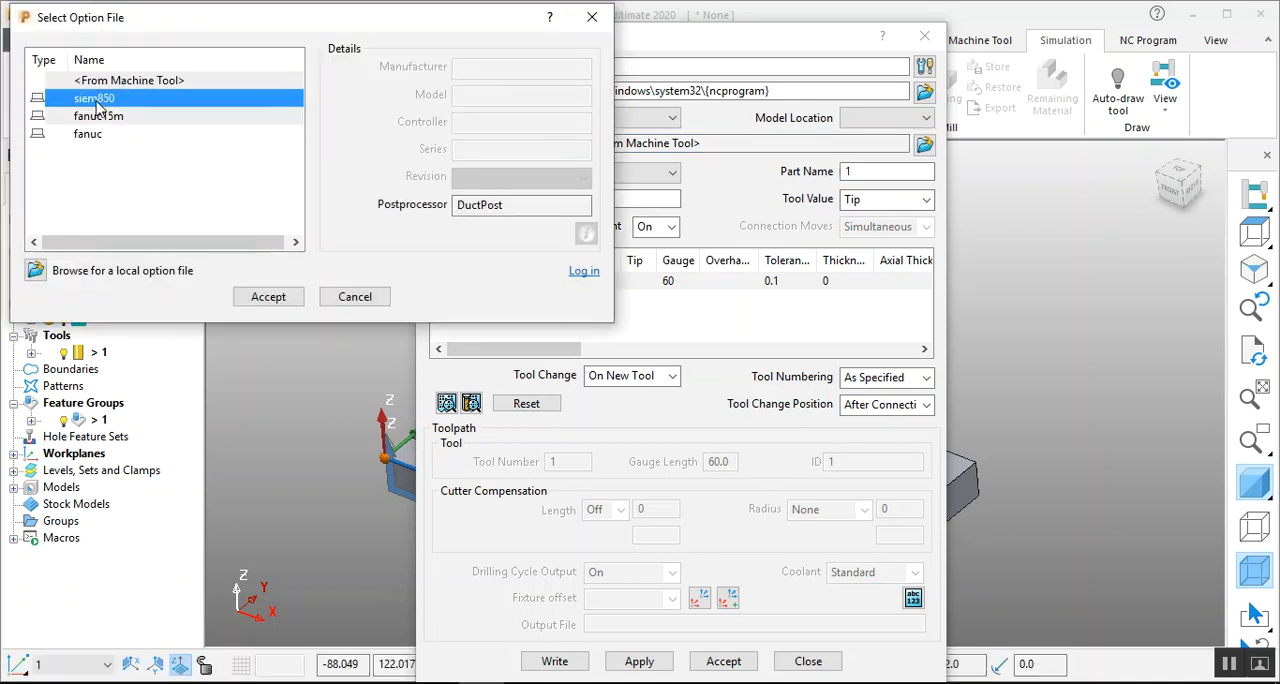
pyautogui.click(275, 297)
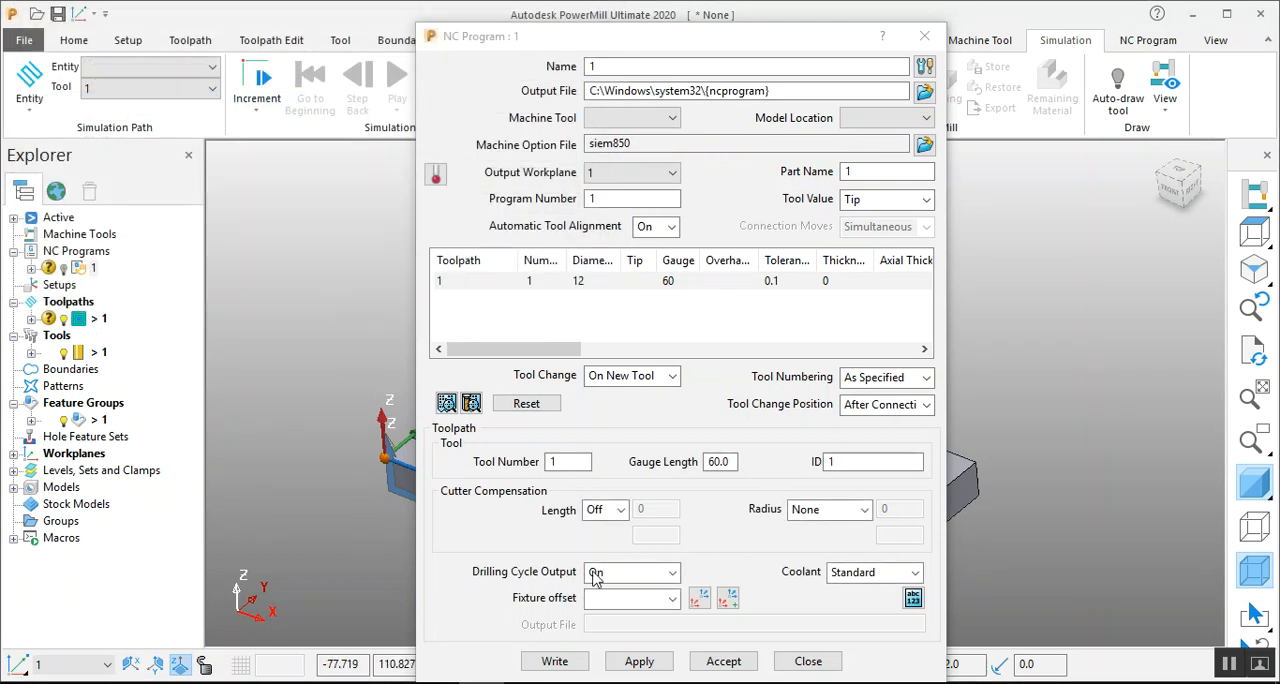
# Try to write NC program 1 to its output file, dismiss the postprocessor warning, and close the report and the program settings.
pyautogui.click(554, 661)
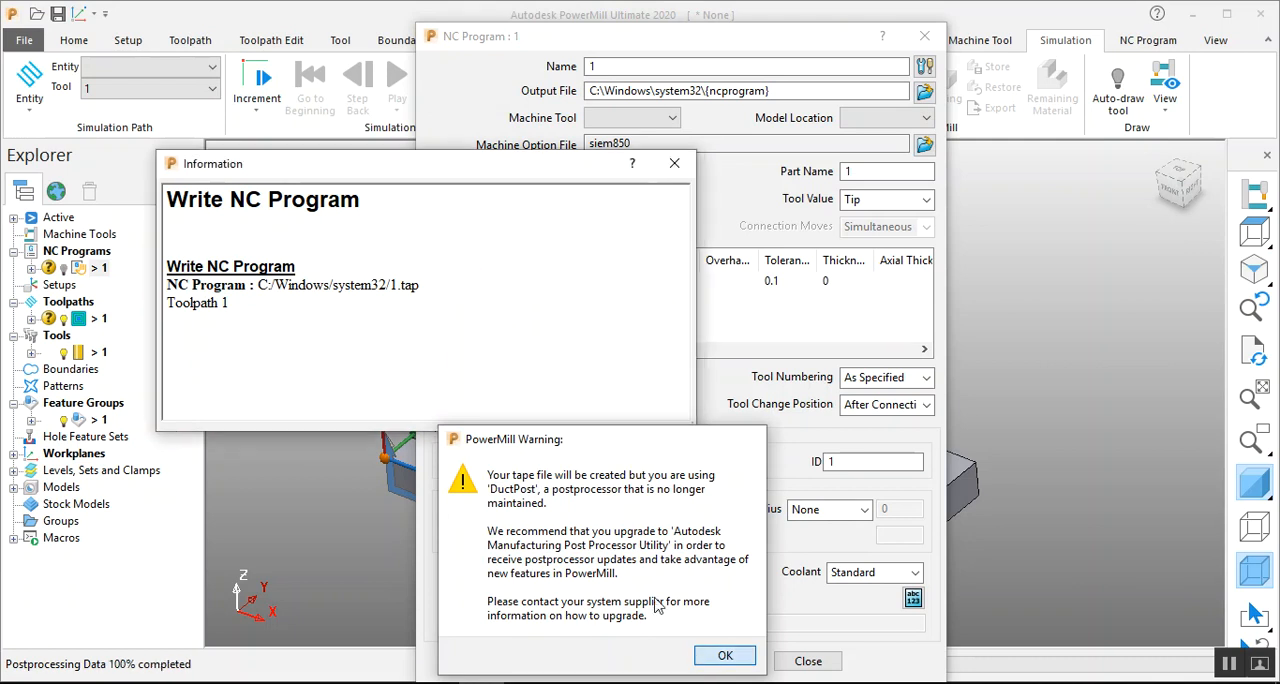
pyautogui.click(710, 655)
pyautogui.click(721, 598)
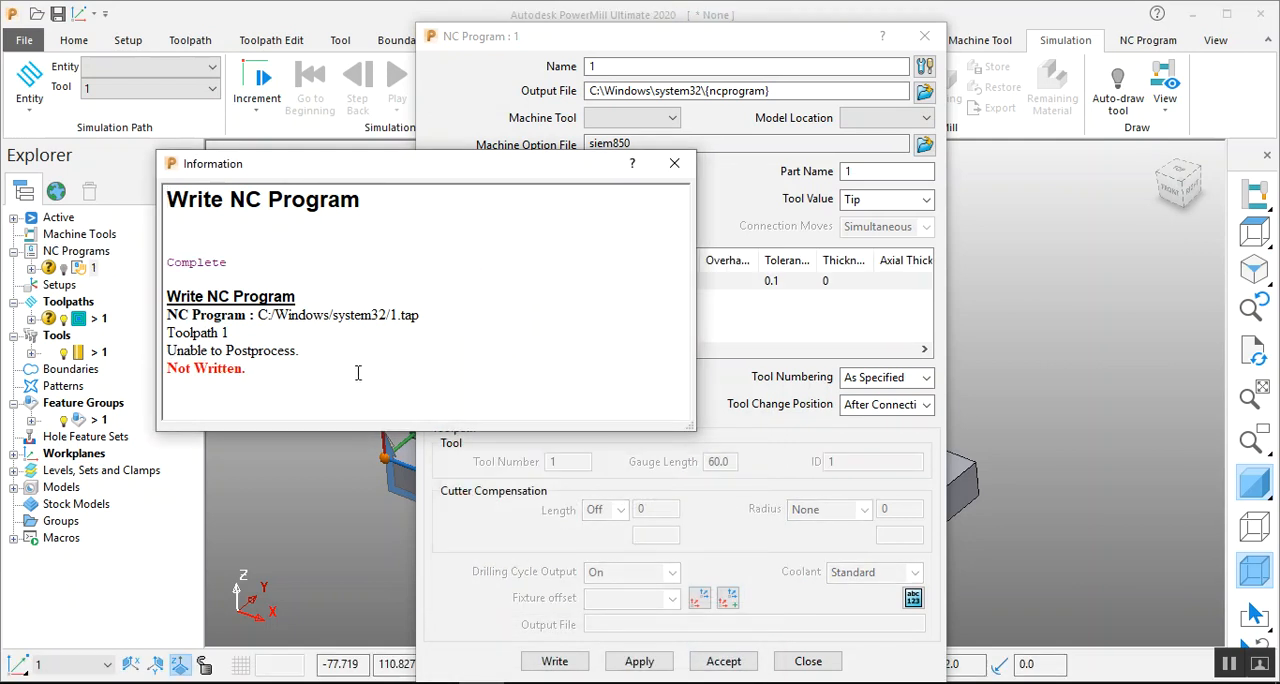
pyautogui.click(674, 163)
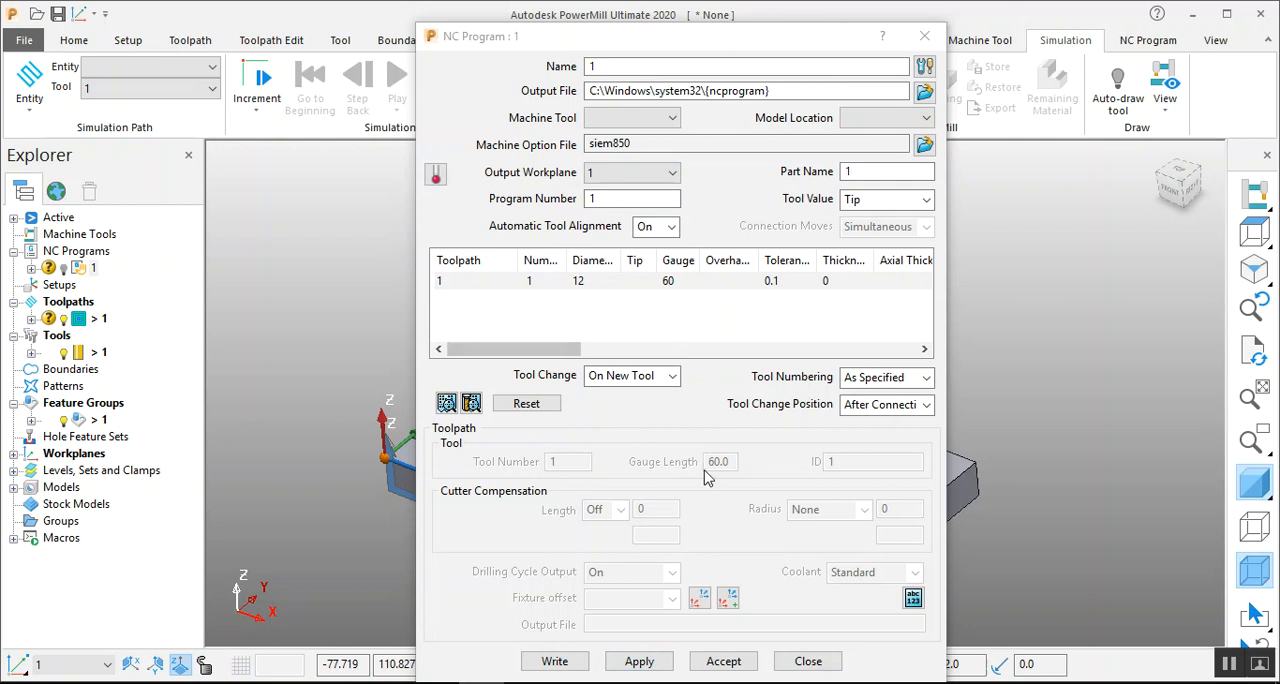
pyautogui.click(807, 661)
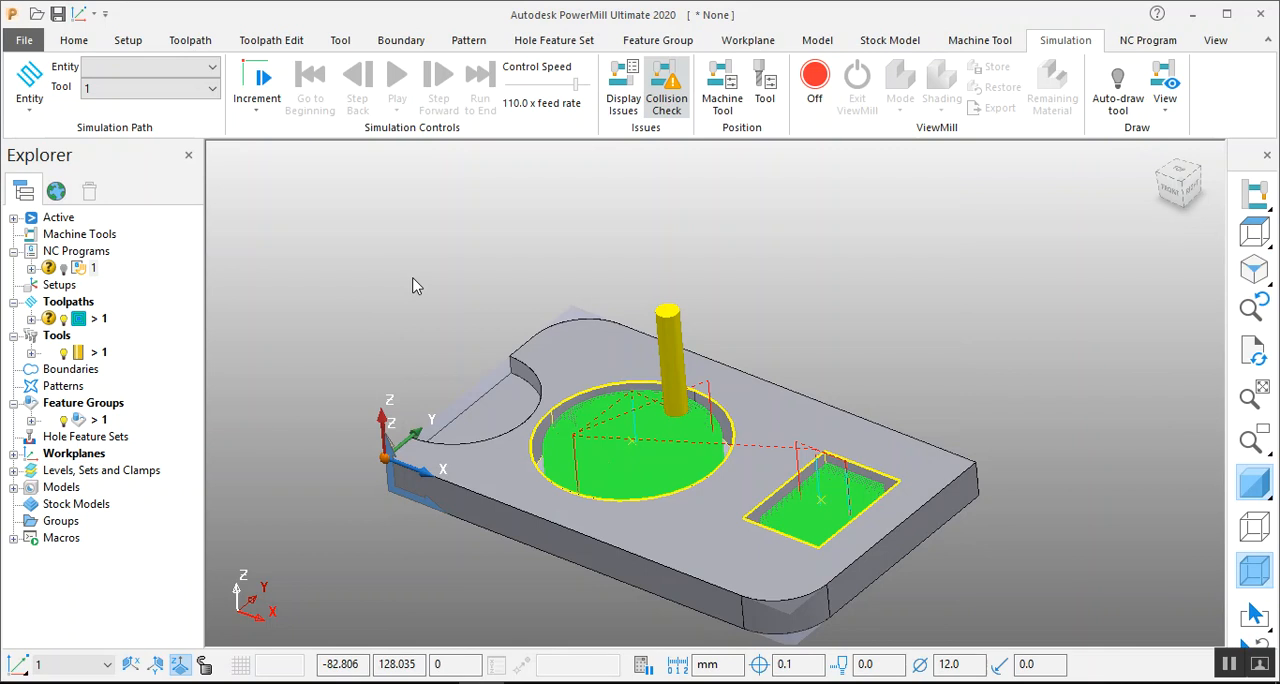
# Deselect the circular and rectangular pocket features in the model.
pyautogui.moveTo(412, 278); pyautogui.dragTo(414, 270, button='middle')
pyautogui.scroll(2, 697, 320)
pyautogui.scroll(-3, 714, 320)
pyautogui.scroll(2, 849, 320)
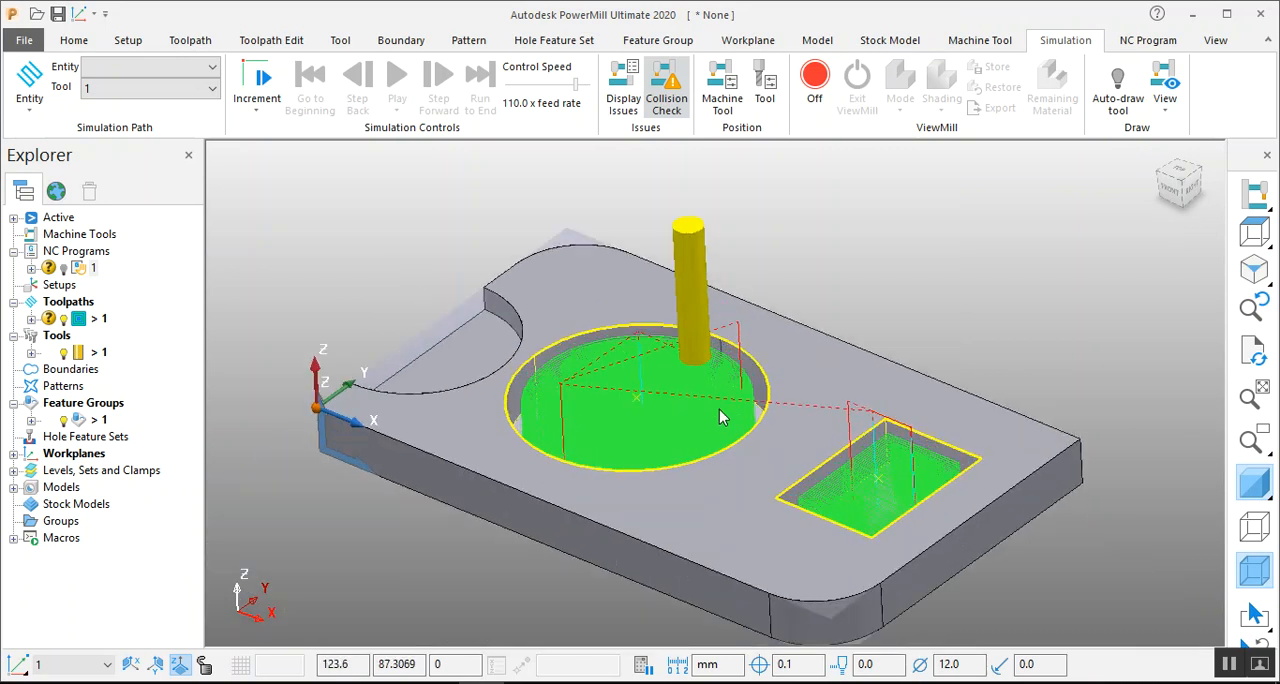
pyautogui.moveTo(864, 267); pyautogui.dragTo(881, 257, button='middle')
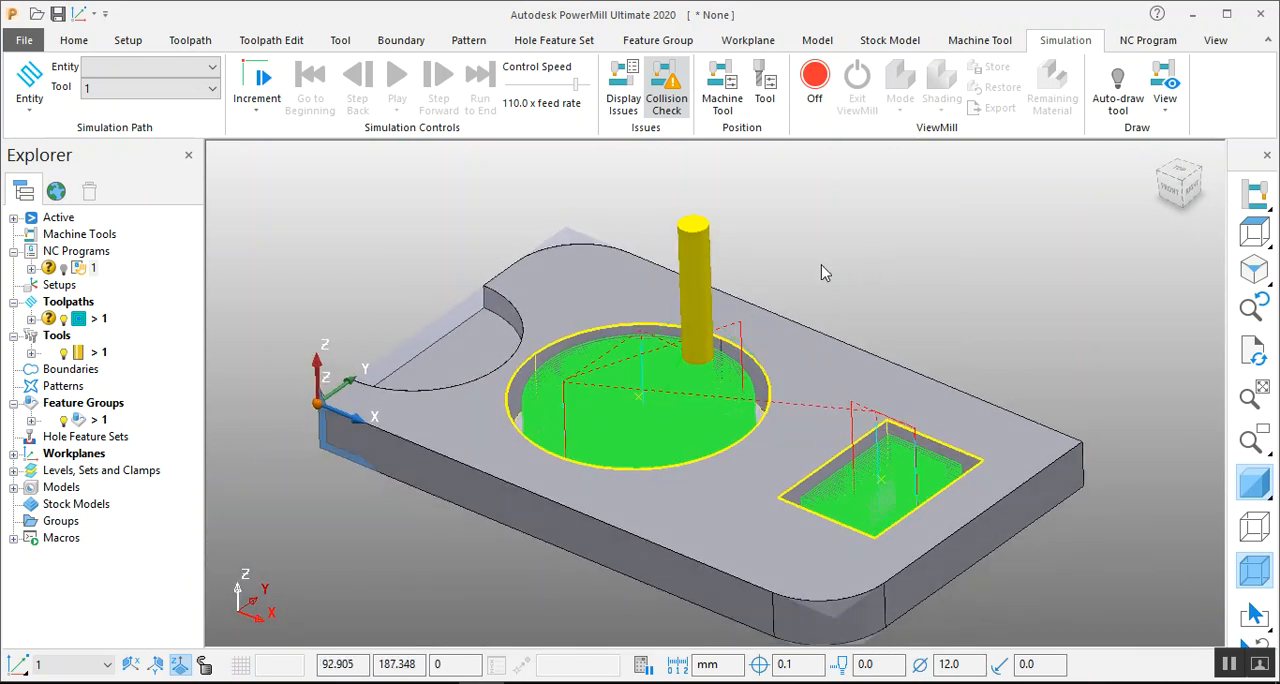
pyautogui.click(880, 241)
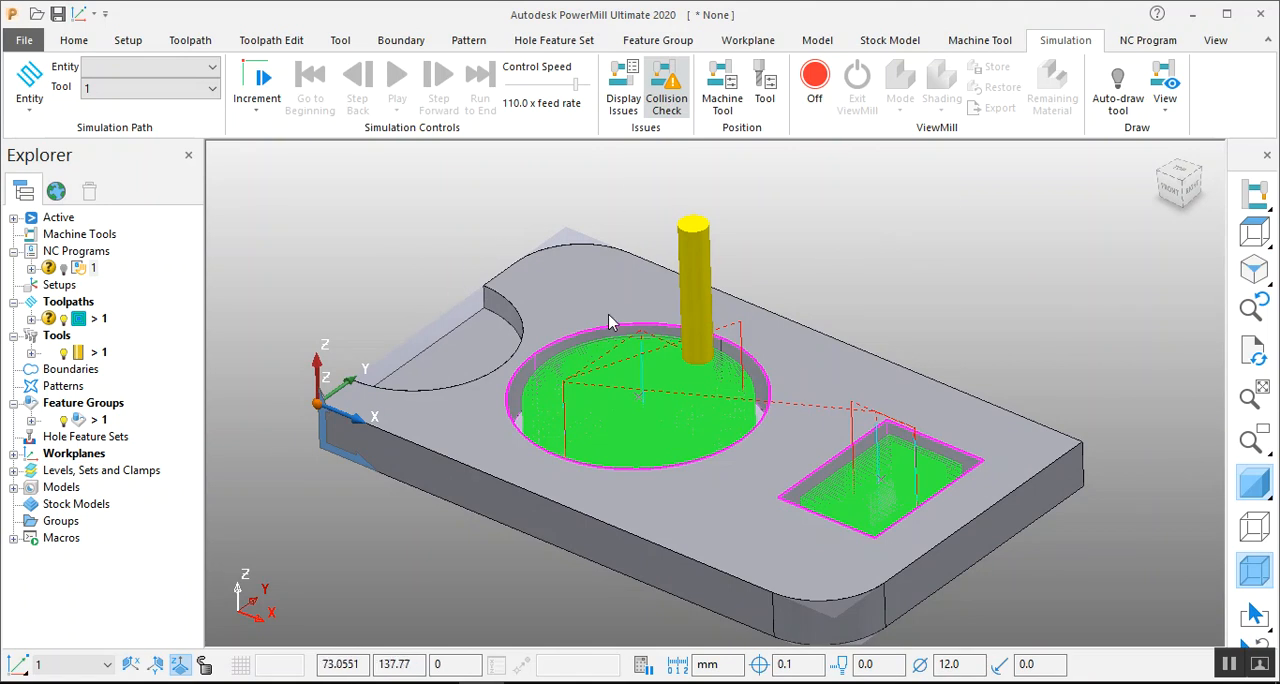
# Look through the feature machining strategies, including pocket area clearance, pocket rest area clearance and rest area clearance, without creating a toolpath.
pyautogui.click(198, 42)
pyautogui.click(36, 100)
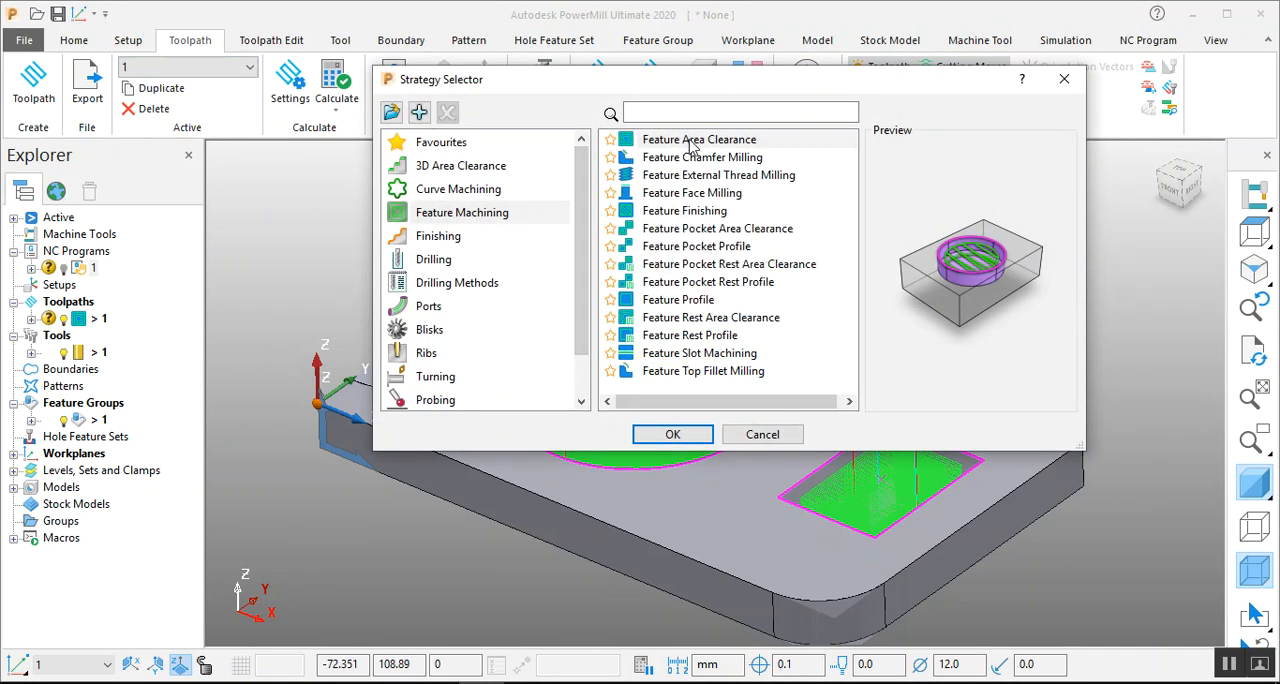
pyautogui.click(701, 230)
pyautogui.click(691, 263)
pyautogui.click(690, 317)
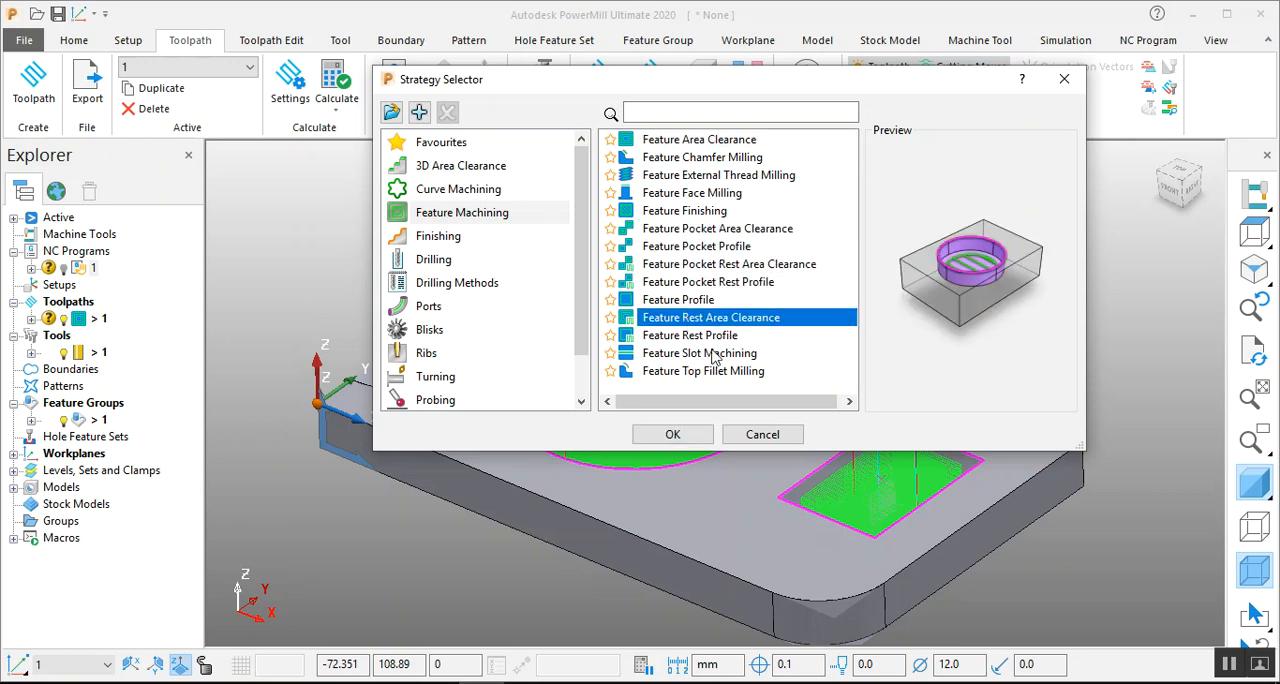
pyautogui.click(790, 437)
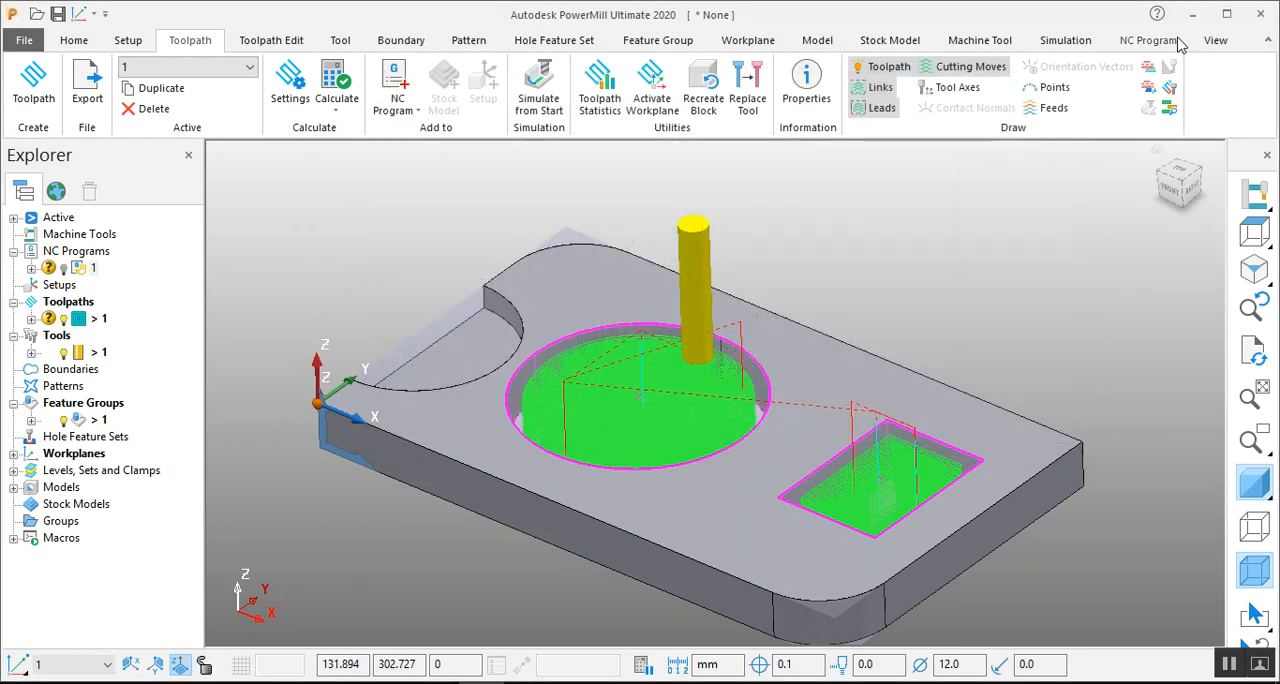